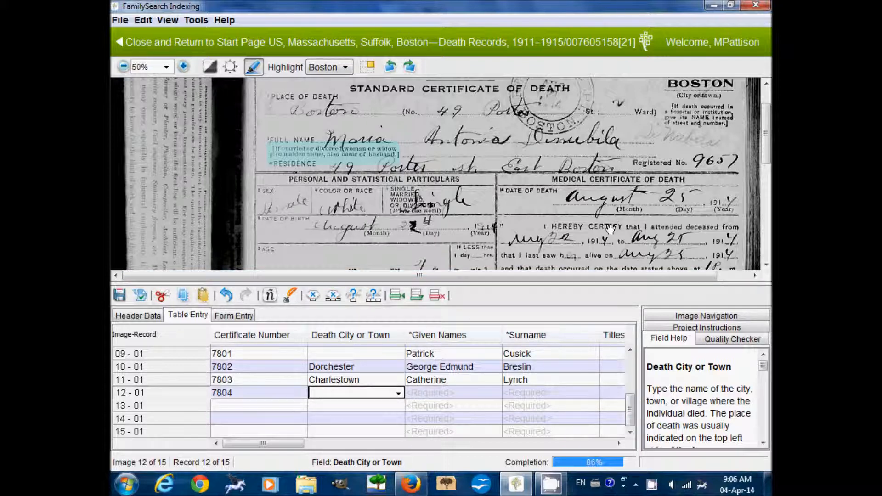
left_click_drag(594, 211, 533, 204)
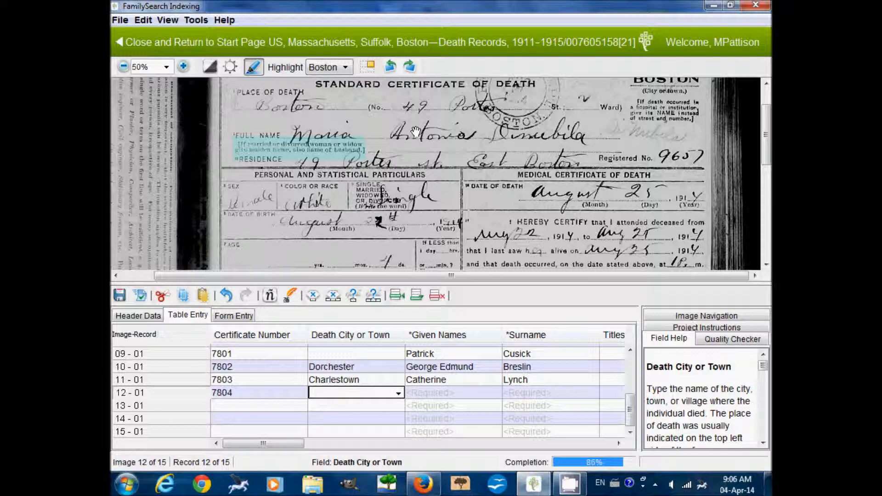
mouse_move(403, 184)
left_mouse_down()
mouse_move(426, 211)
mouse_move(401, 178)
left_mouse_up()
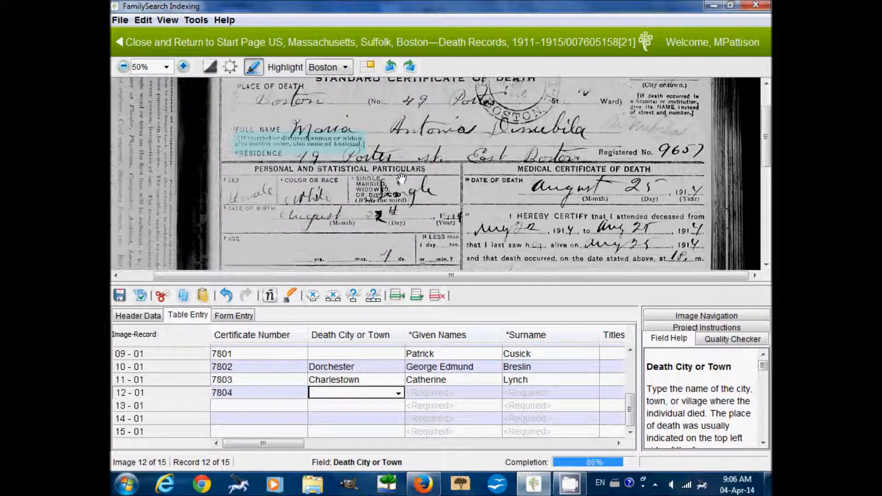
left_click(184, 67)
left_click(123, 66)
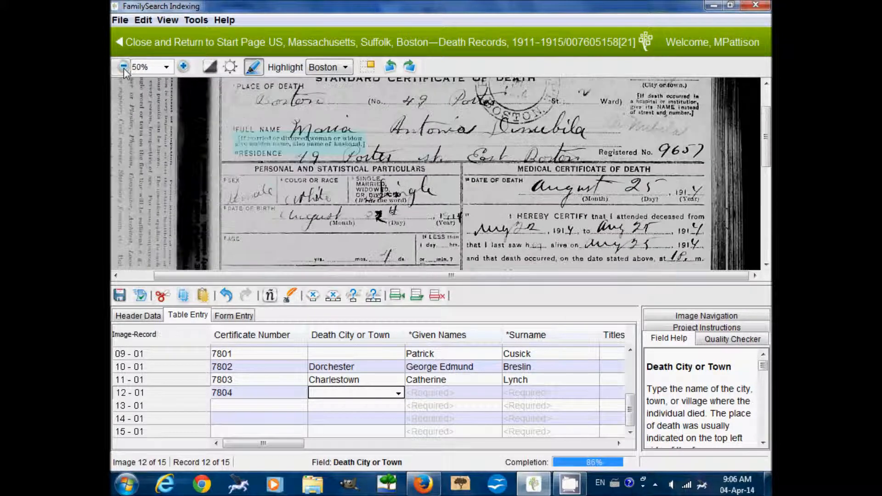
scroll(582, 160, "up", 3)
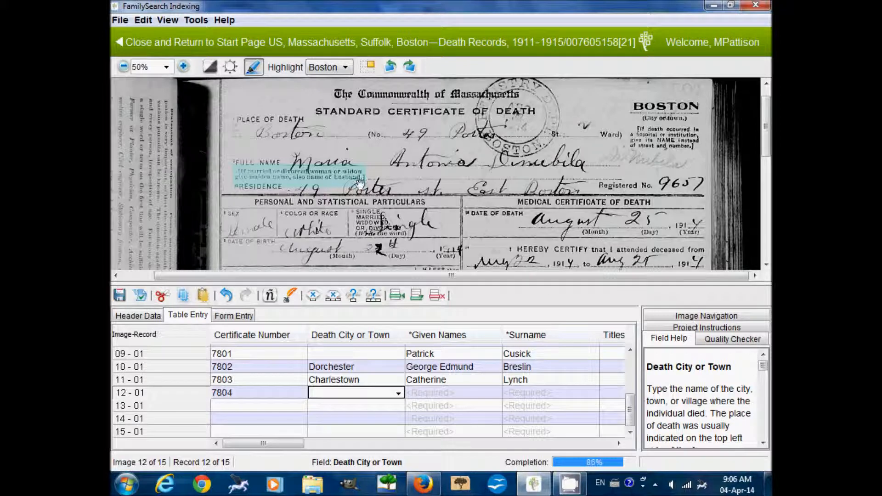
Hide the field highlights on the certificate image, and show them again.
left_click(162, 23)
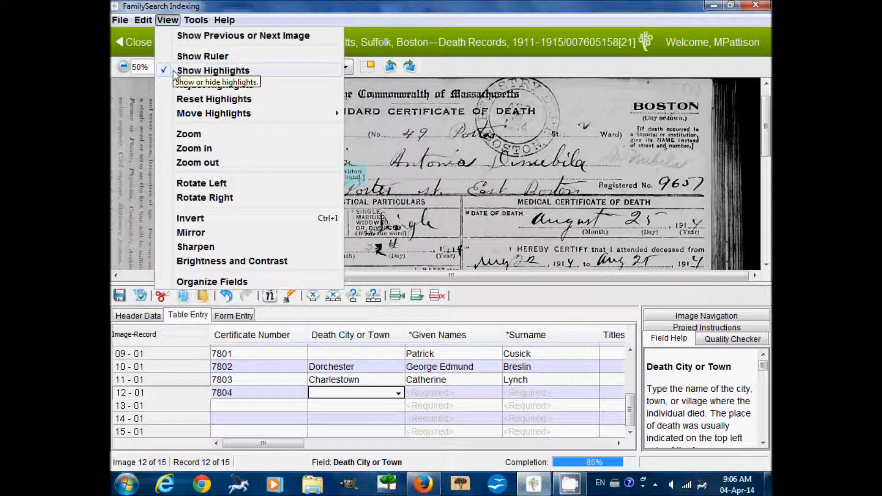
left_click(226, 73)
left_click(167, 20)
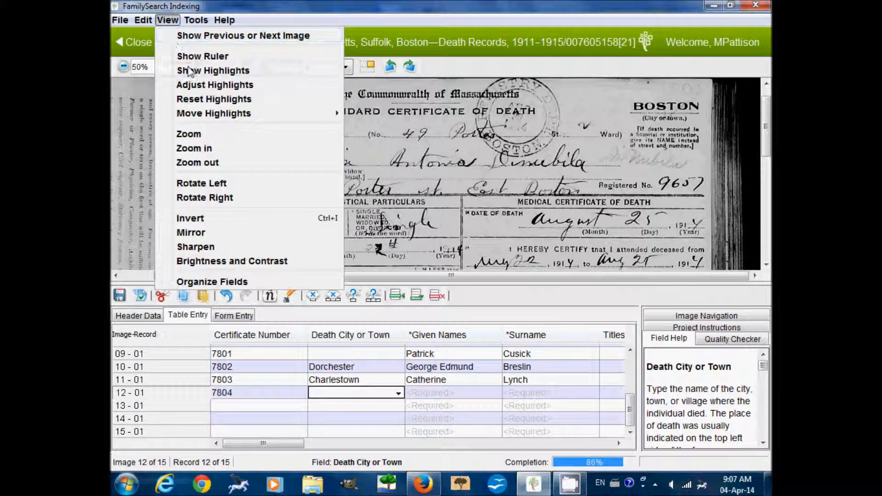
left_click(188, 71)
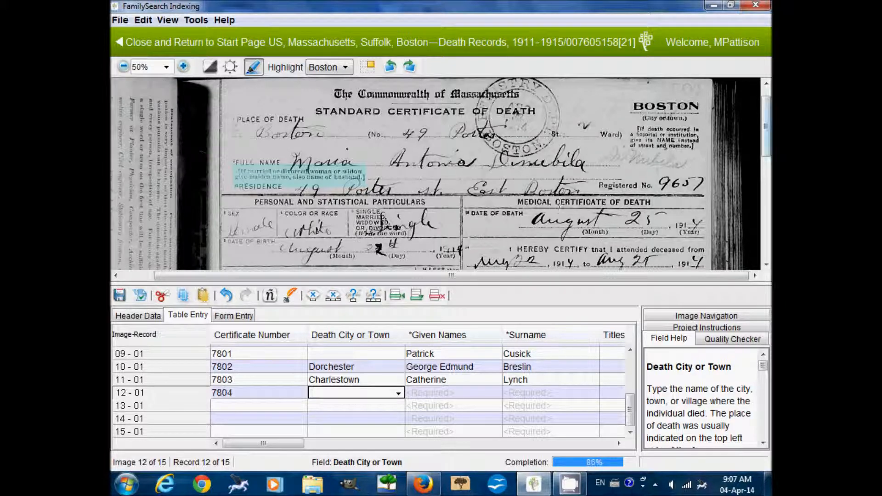
Check record 12's certificate number field against the image, and set its death city or town to East Boston.
left_click_drag(765, 133, 765, 133)
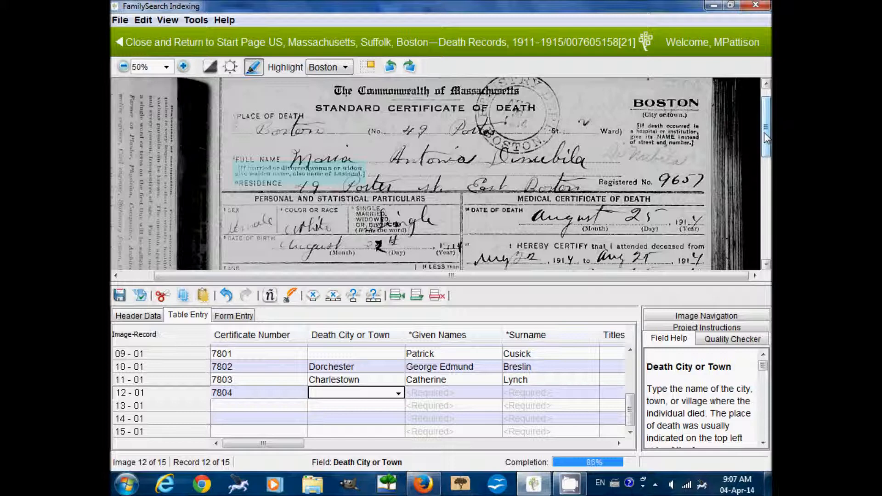
left_click(278, 393)
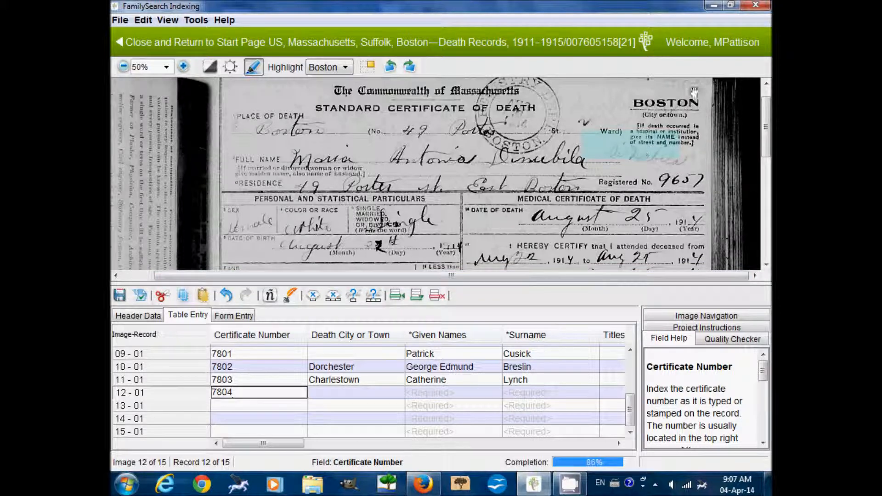
scroll(691, 92, "up", 1)
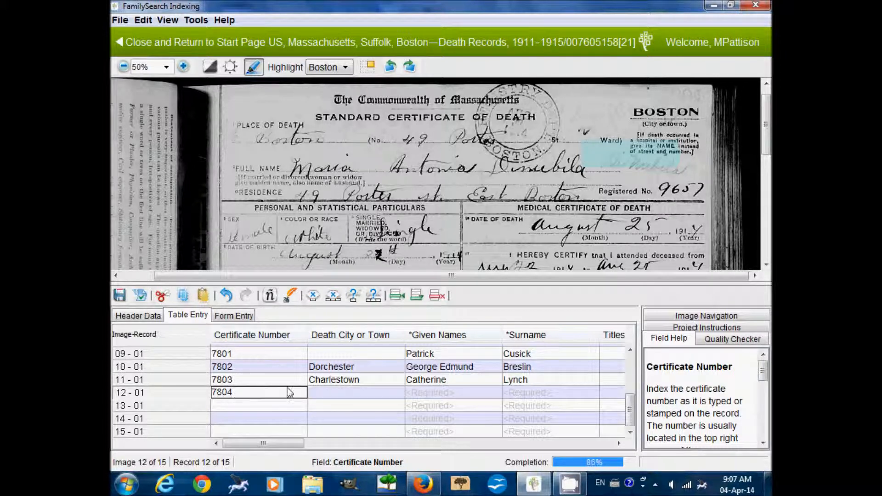
left_click(333, 394)
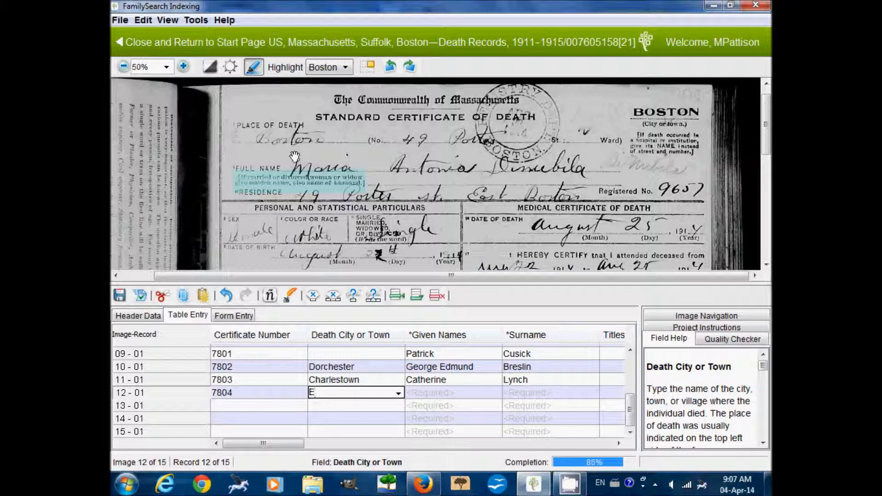
type("East Boston")
key("Tab")
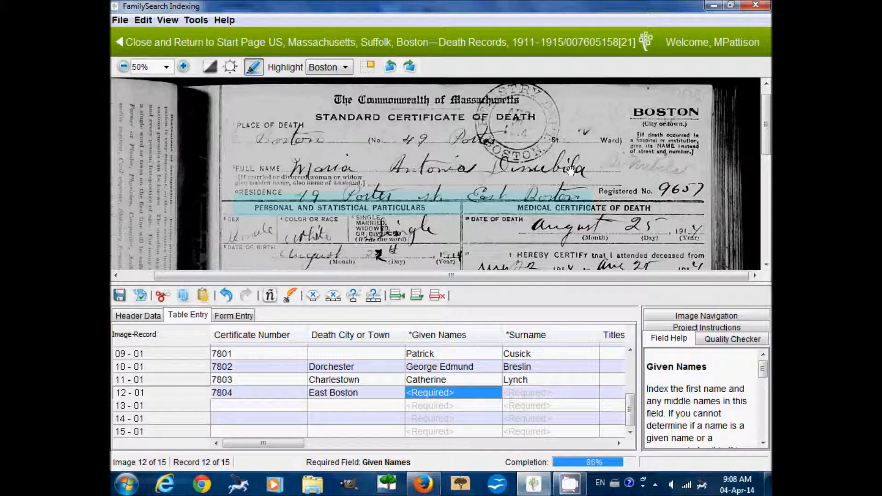
Enter the deceased's given names and surname in record 12, checking the surname spelling against the father's and informant's entries.
type("Mar")
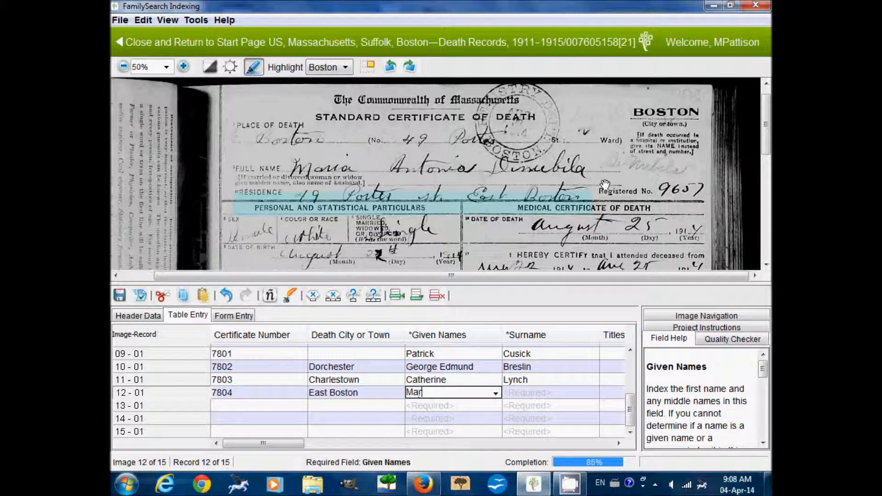
type("ia Antonia")
key("Tab")
type("D")
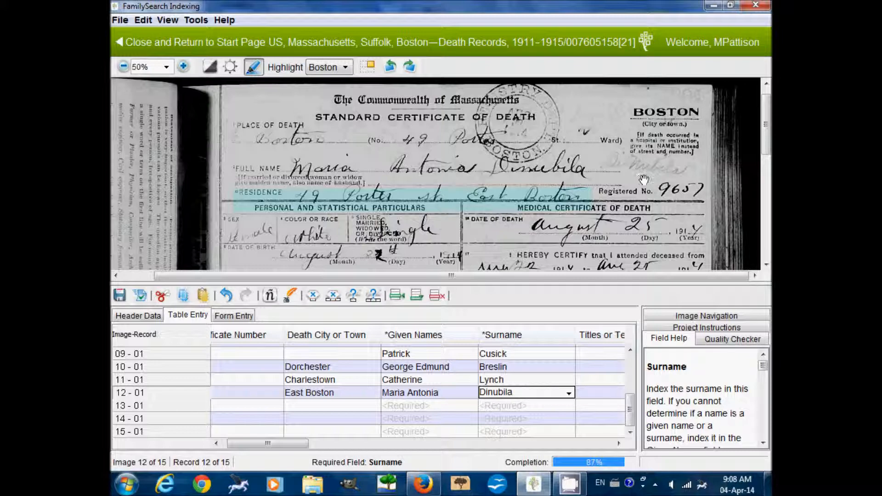
left_click_drag(766, 138, 766, 234)
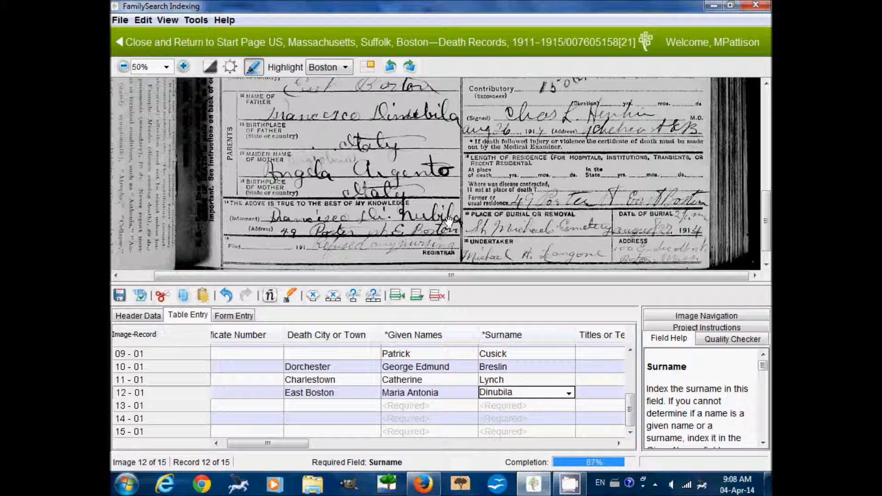
left_click_drag(769, 224, 768, 217)
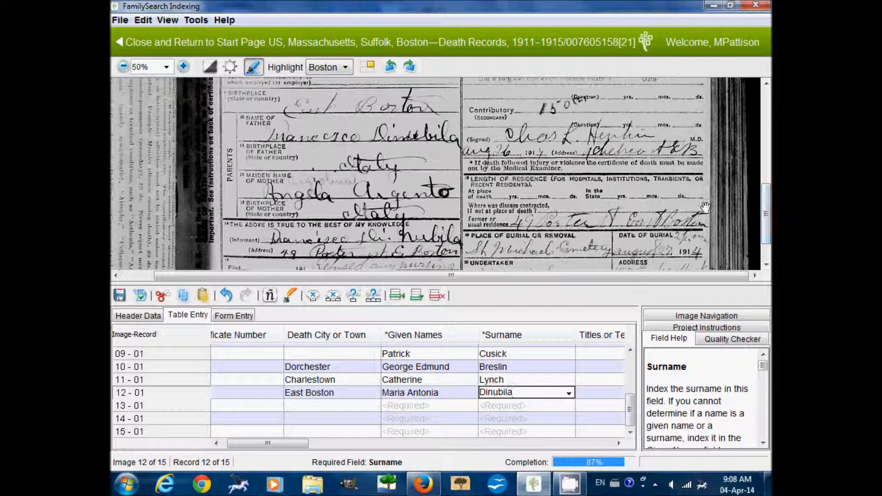
left_click_drag(765, 225, 765, 138)
key("Tab")
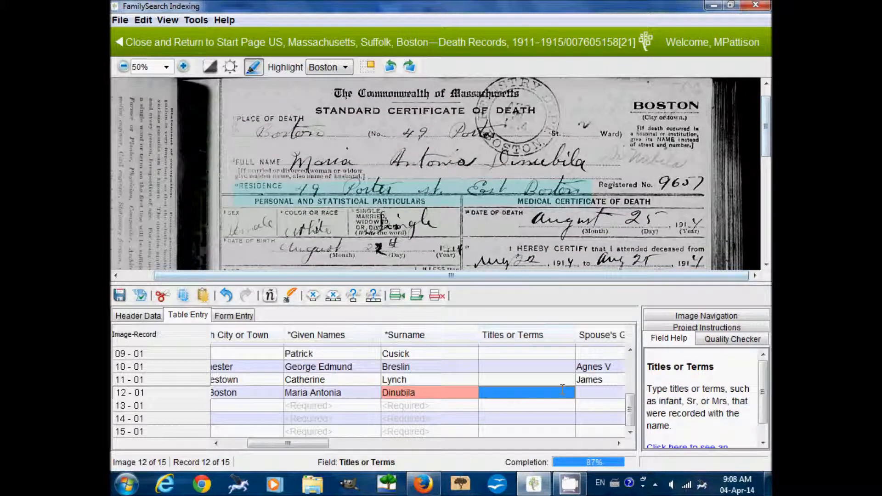
Compare the informant entry on record 12's certificate with record 10's informant and its indexed spouse fields.
key("Tab")
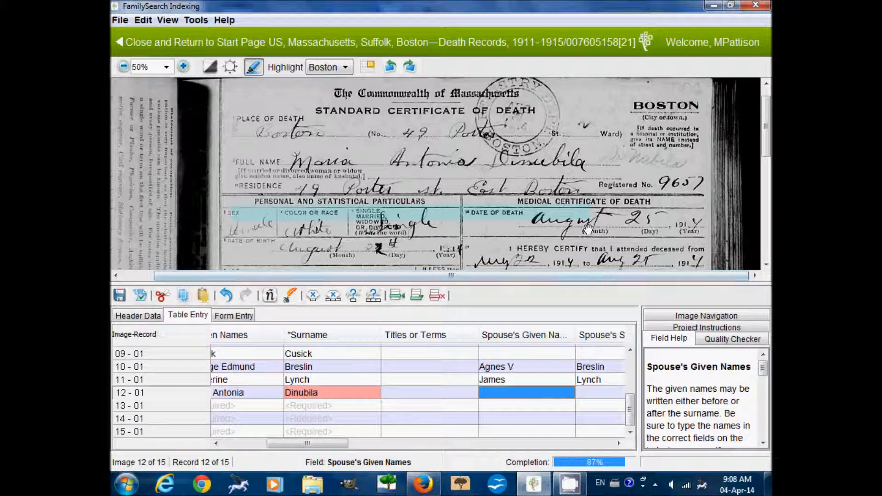
scroll(587, 223, "down", 2)
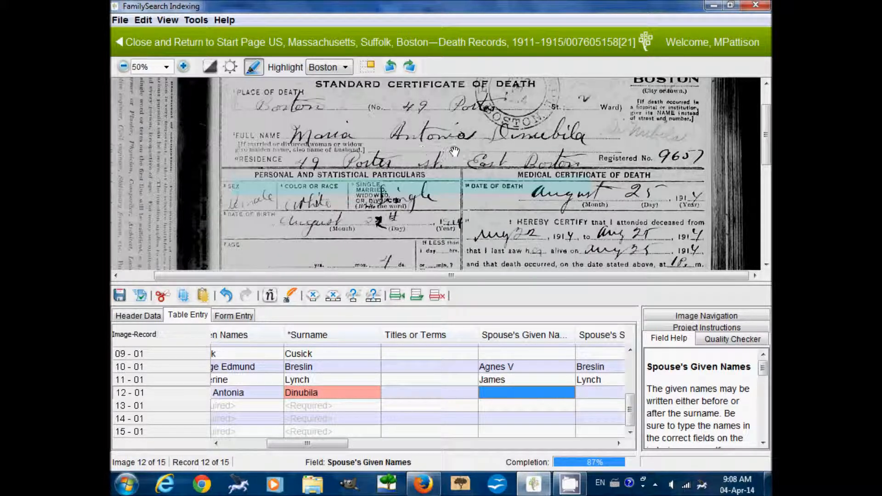
left_click_drag(766, 147, 766, 239)
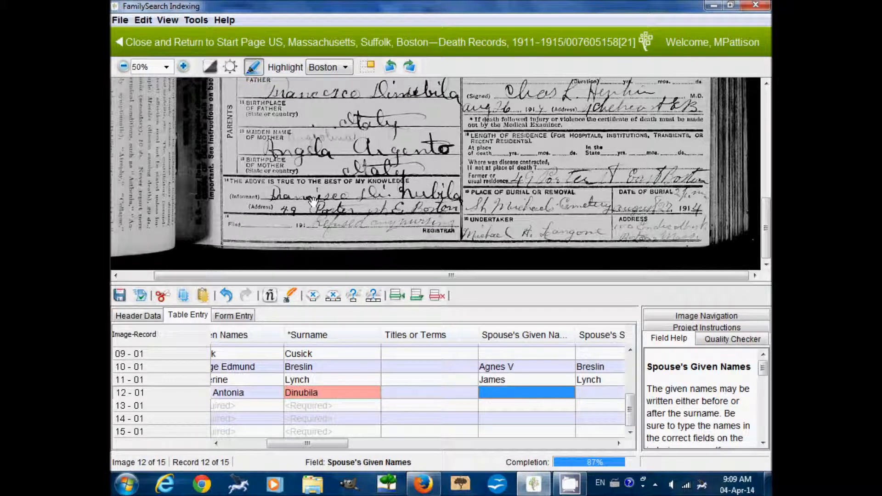
left_click_drag(339, 444, 307, 448)
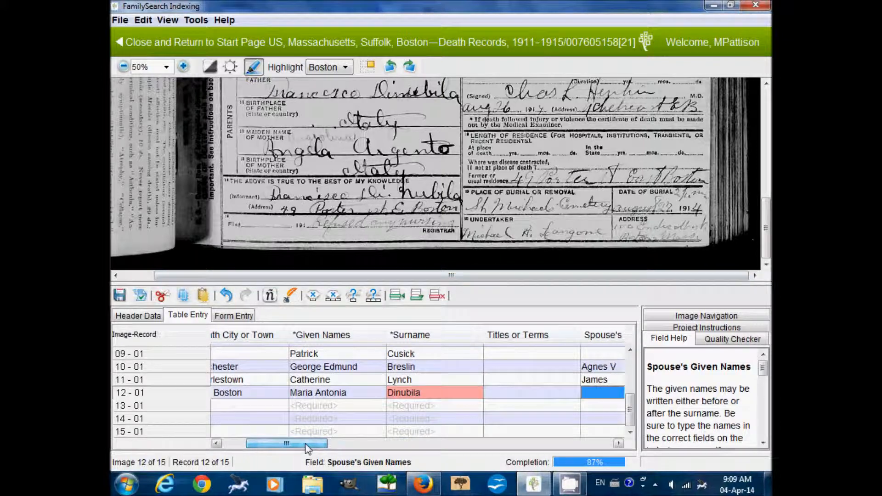
left_click(392, 366)
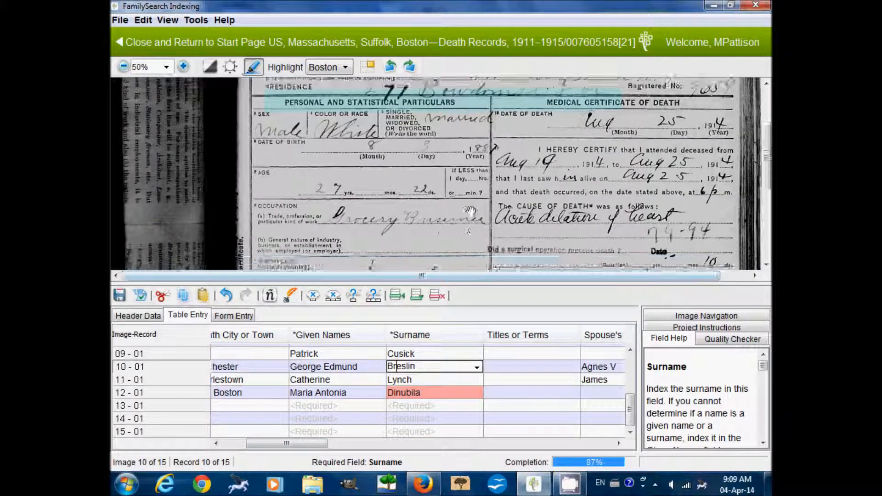
scroll(470, 210, "down", 5)
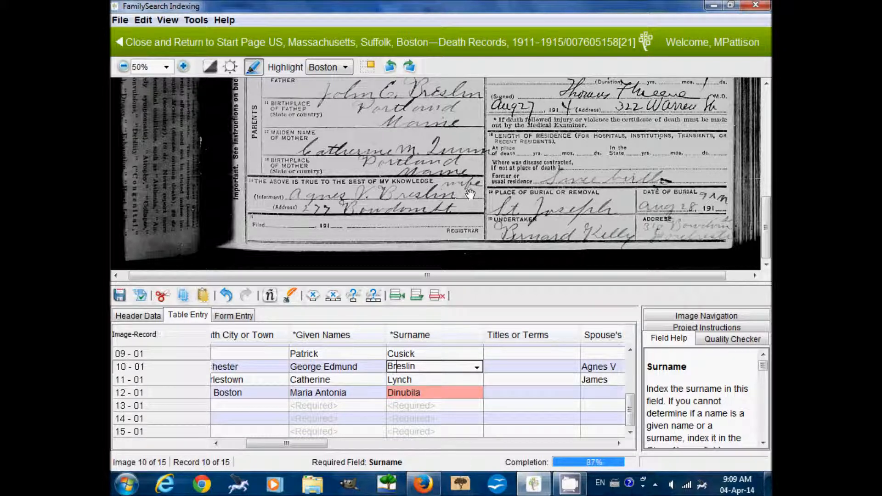
left_click_drag(325, 448, 373, 448)
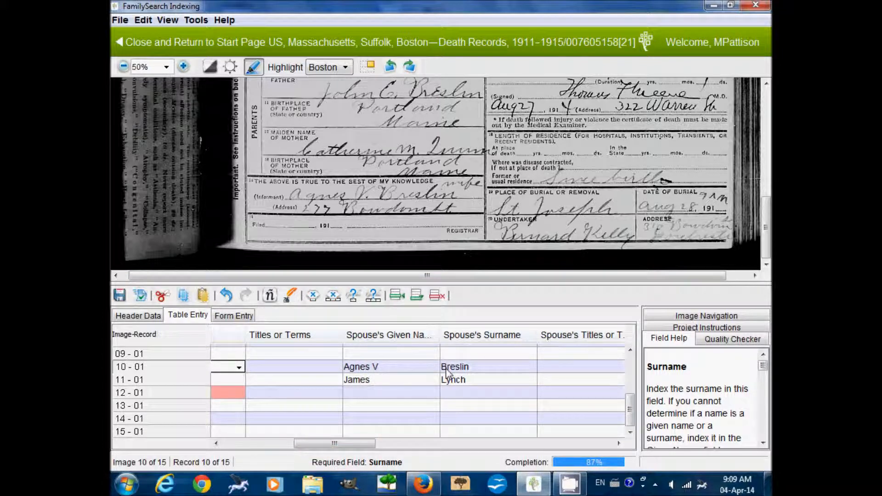
left_click_drag(541, 127, 547, 310)
left_click_drag(570, 142, 569, 252)
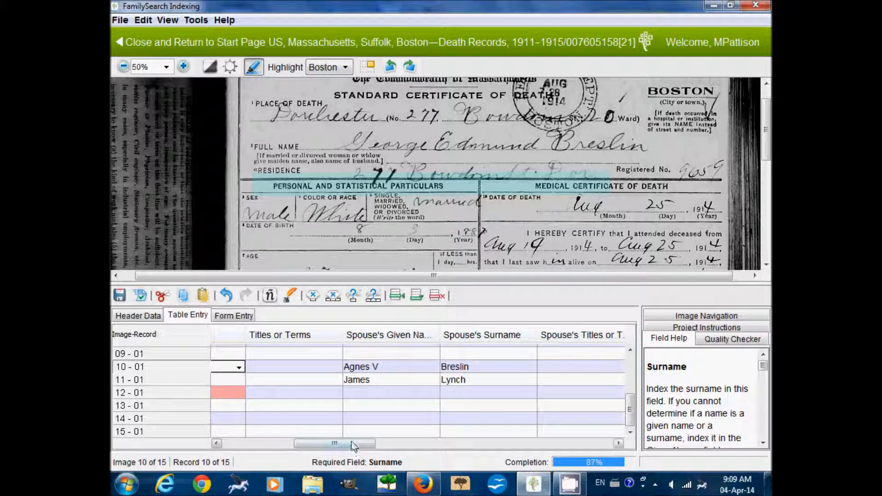
Leave the spouse's given names, surname and titles blank for record 12.
left_click(374, 394)
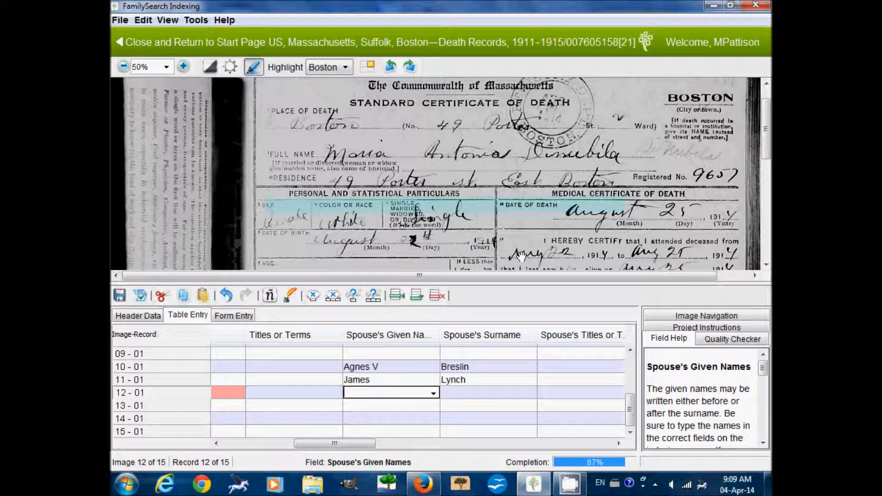
key("Tab")
key("Tab")
key("Tab")
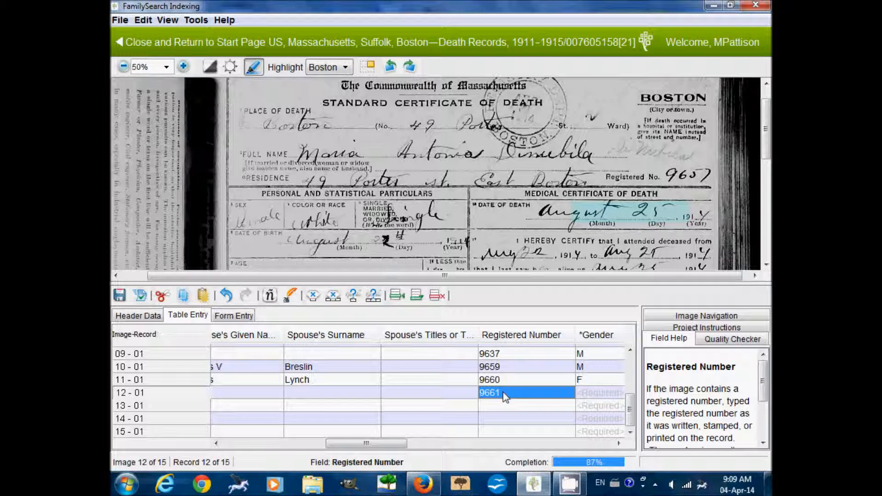
Set record 12's registered number to 9657 and its gender to F.
type("9657")
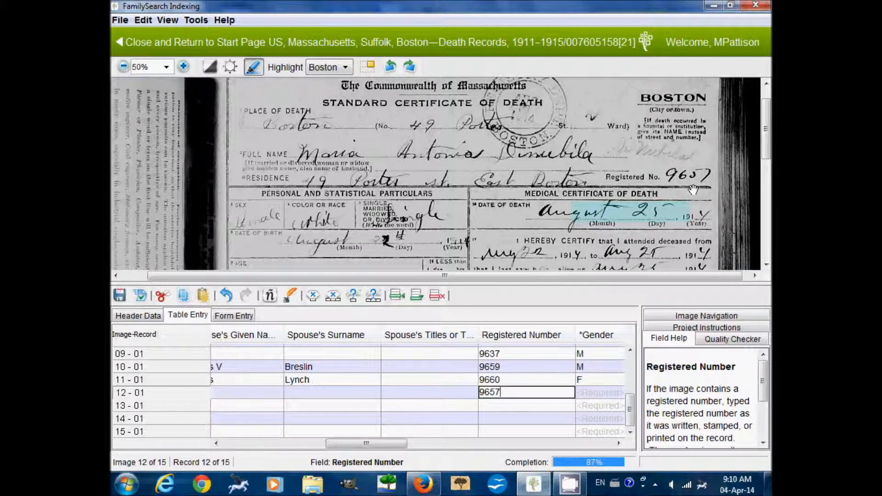
key("Tab")
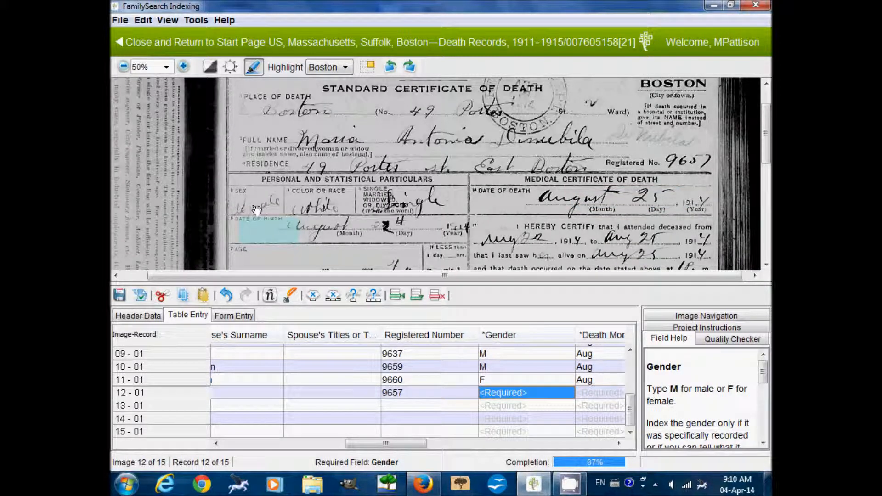
type("F")
key("Tab")
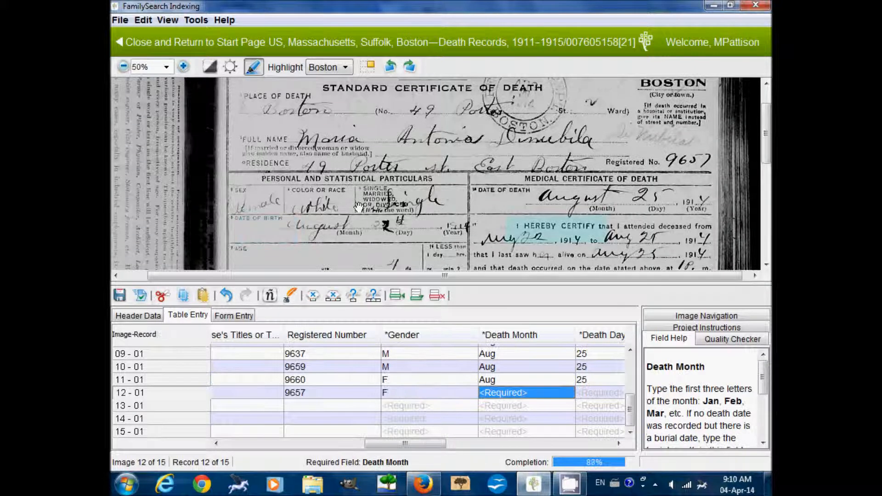
Set record 12's death date to Aug 25, 1914, and its age to 0.
type("Aug")
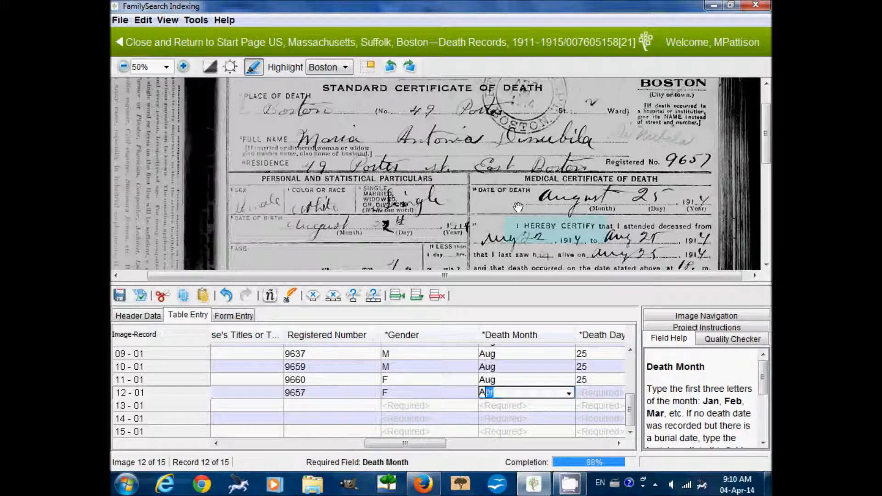
key("Tab")
type("25")
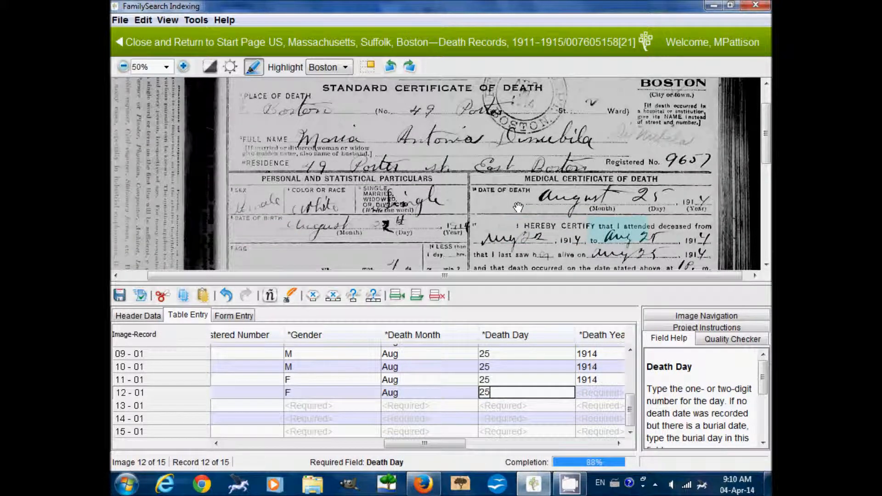
key("Tab")
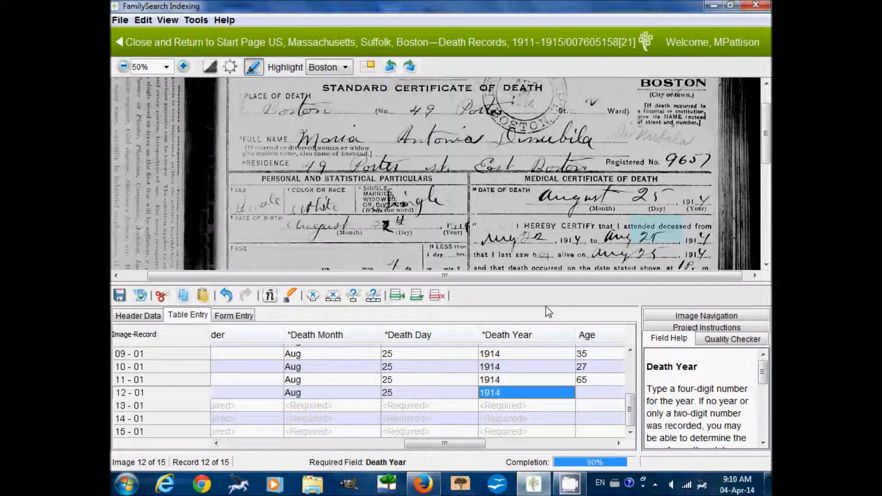
key("Tab")
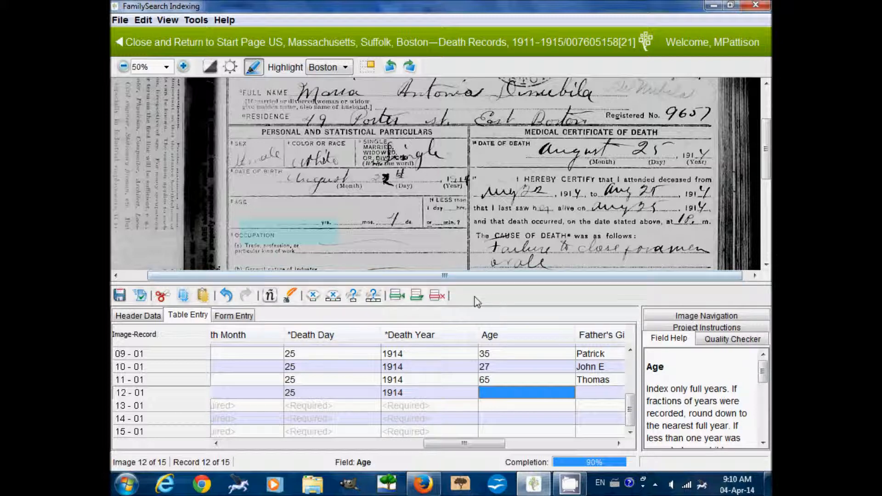
type("0")
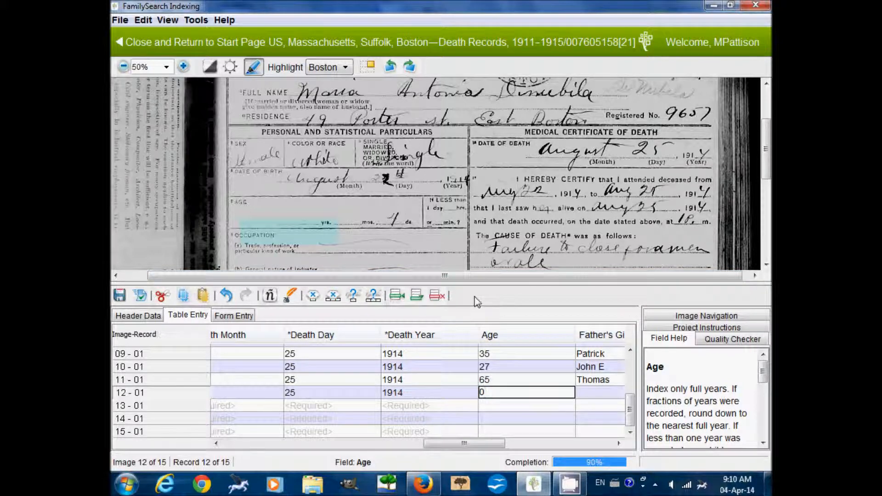
Enter the father's given name and surname for record 12 from the certificate, leaving his titles blank.
key("Tab")
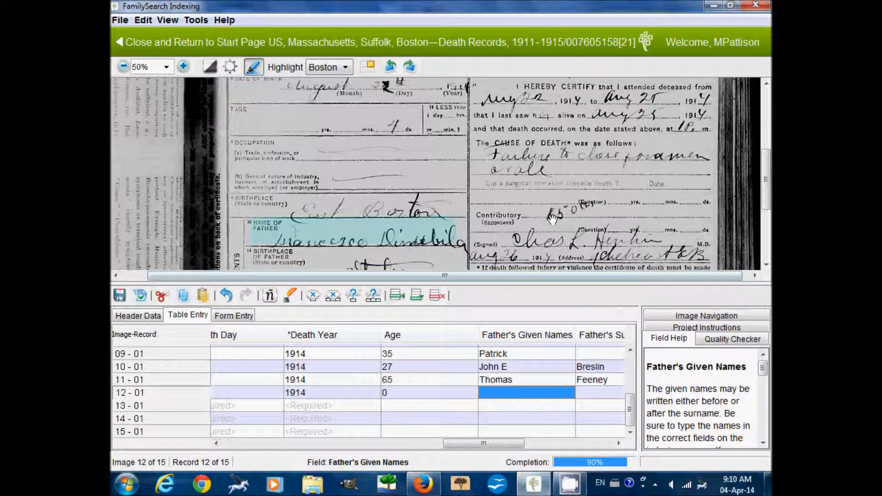
type("Franc")
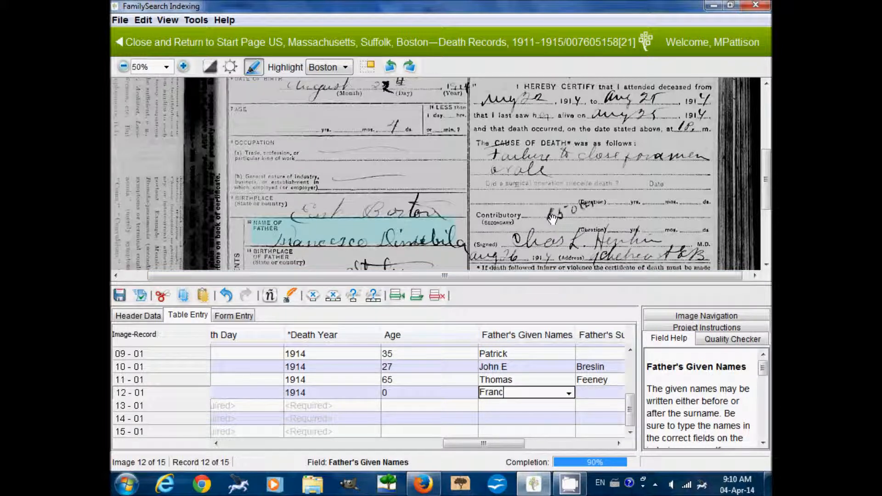
type("esco")
key("Tab")
type("D")
key("Tab")
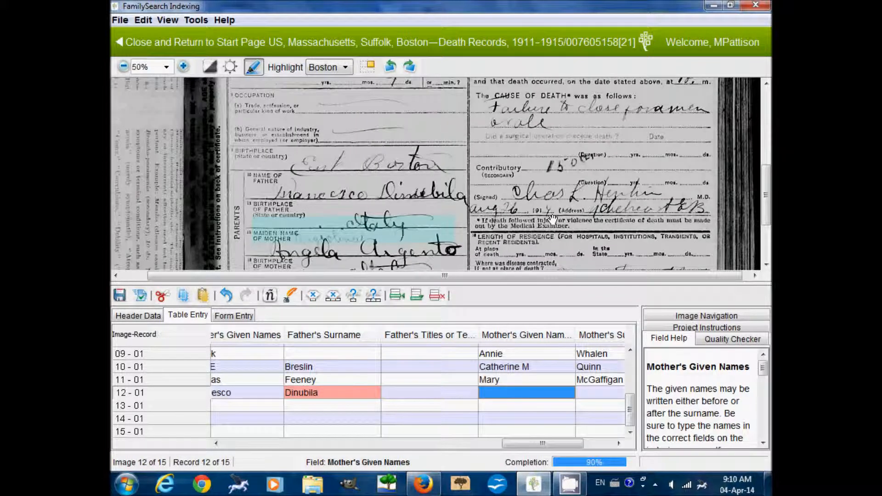
Enter the mother's two alternative given names joined by "Or" and her maiden surname for record 12, leaving her titles blank.
type("An")
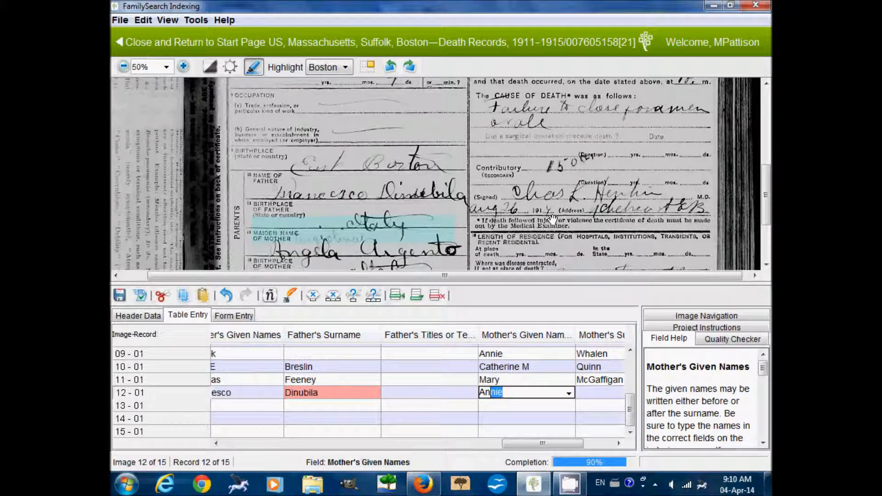
type("gela Or An")
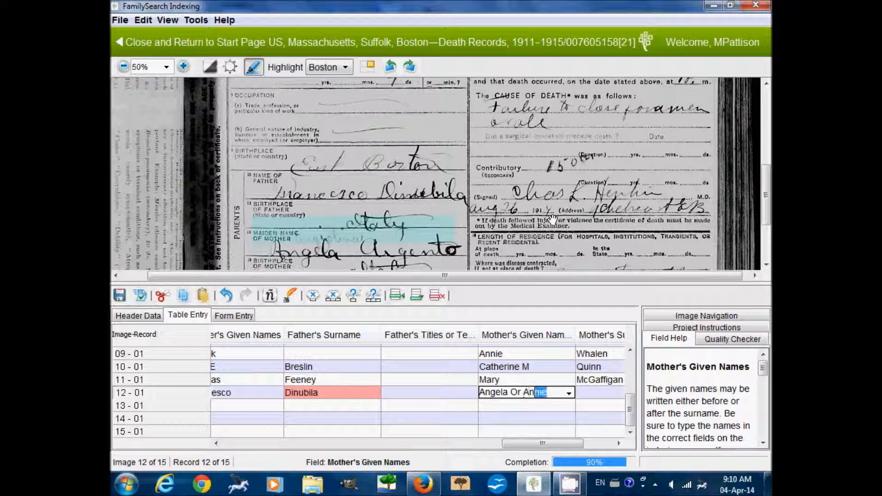
type("geolina")
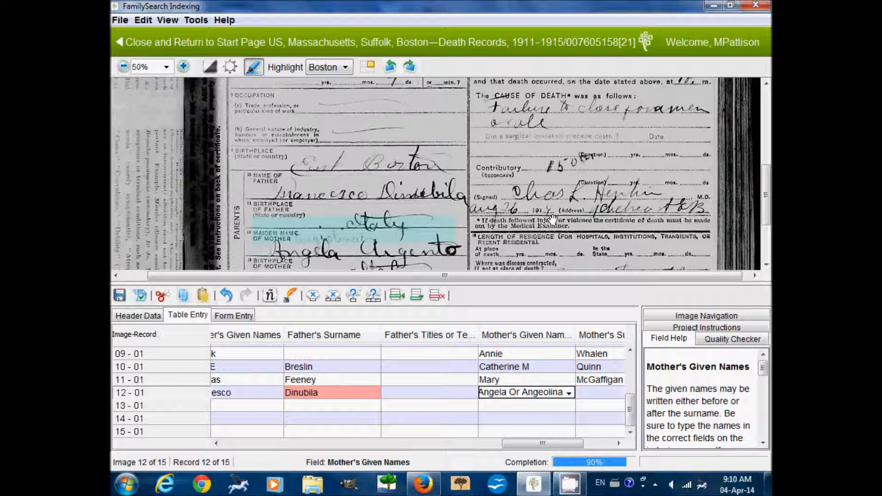
key("Tab")
type("Argento")
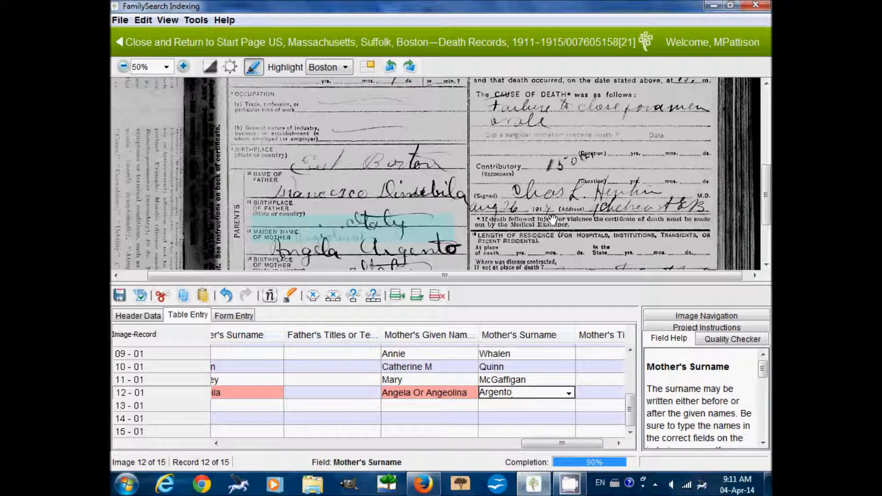
key("Tab")
key("Tab")
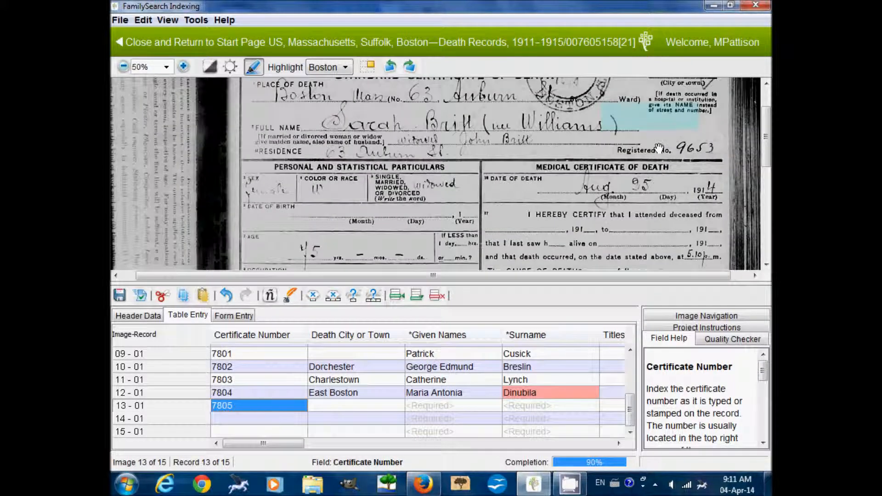
Set record 13's certificate number to 7805 and its death city to Boston.
type("7805")
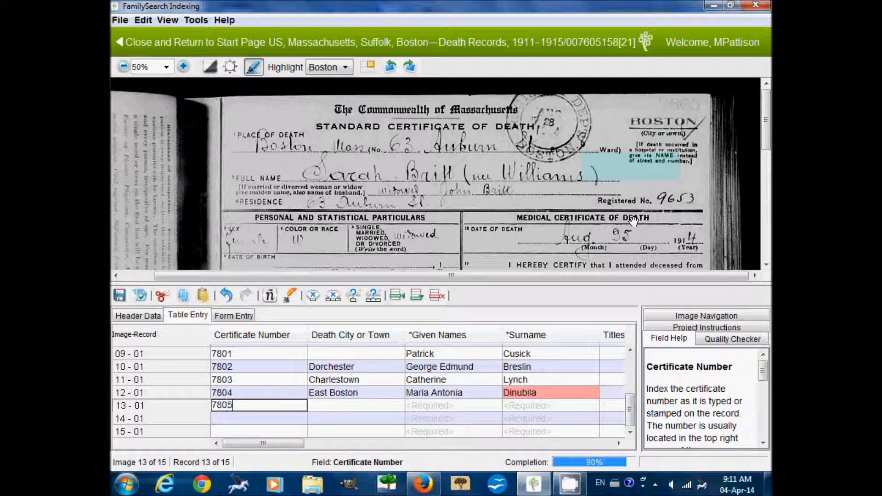
key("Tab")
type("Boston")
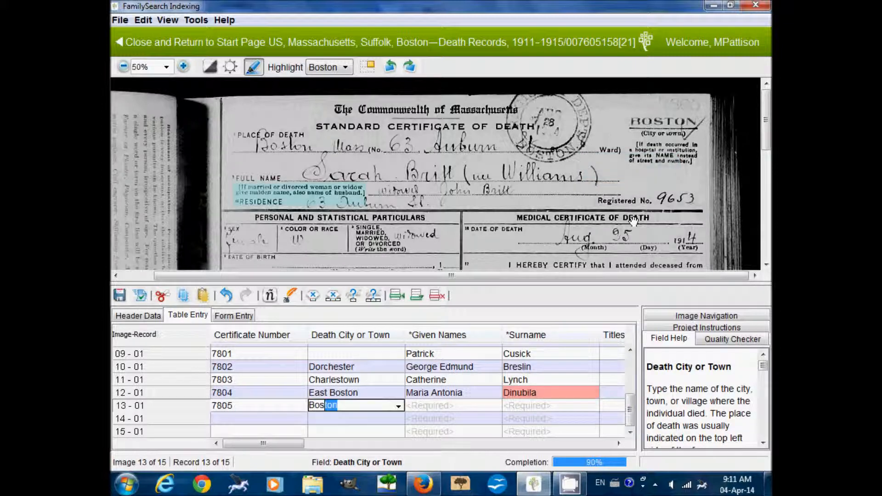
Enter the deceased's given name and her maiden plus married surnames for record 13, leaving the titles blank.
key("Tab")
type("Sarah")
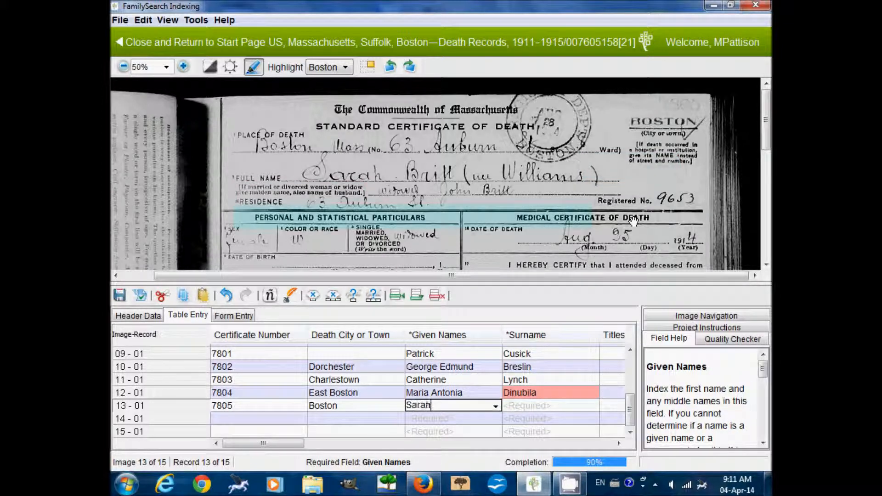
key("Tab")
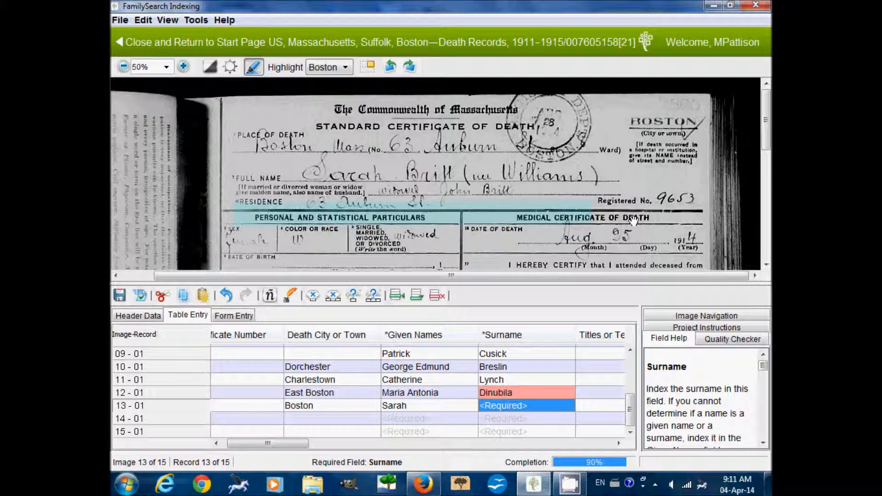
type("W")
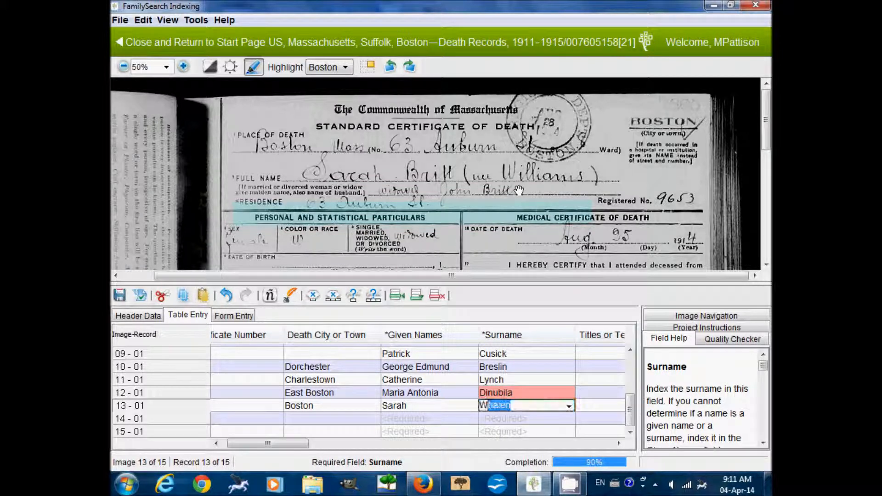
type("illiams Britt")
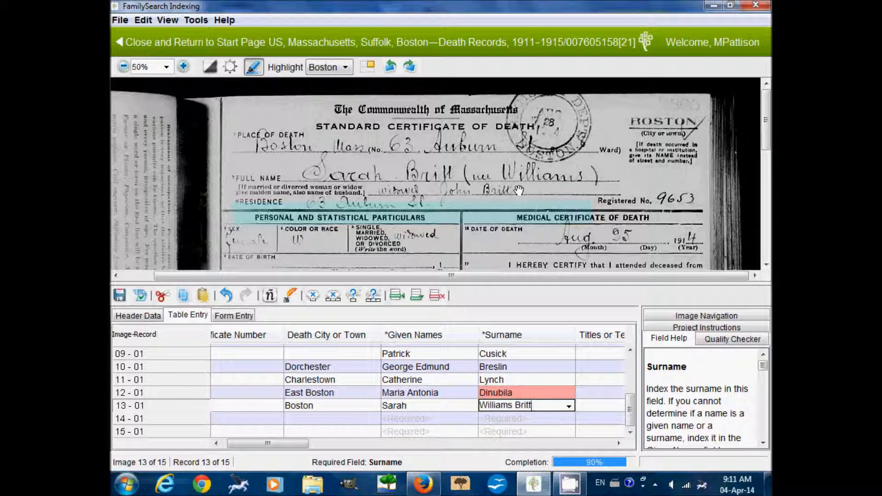
key("Tab")
key("Tab")
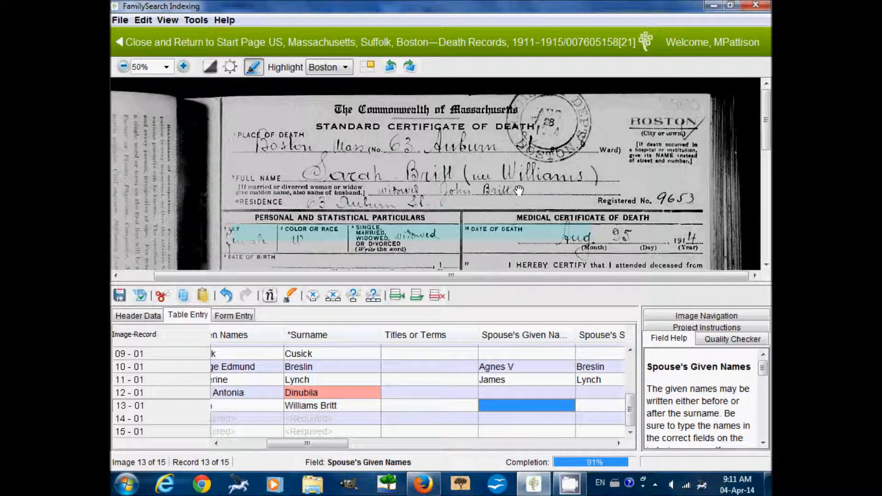
Enter the spouse's given name and surname for record 13, leaving the spouse's titles blank.
type("John")
key("Tab")
type("Britt")
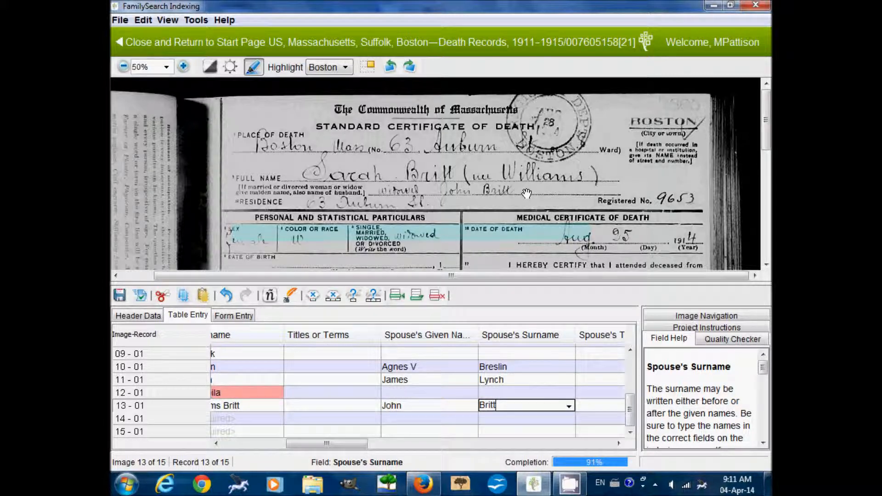
key("Tab")
key("Tab")
Set record 13's registered number to 9653 and its gender to F.
type("9658")
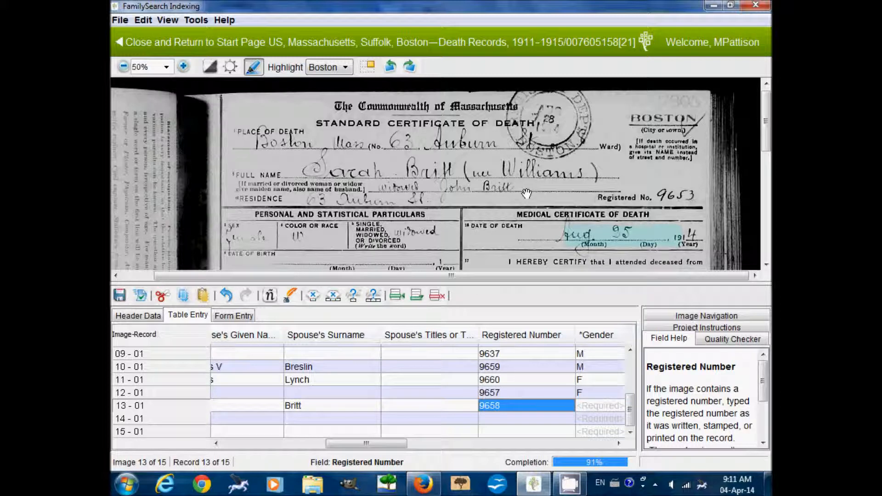
type("9653")
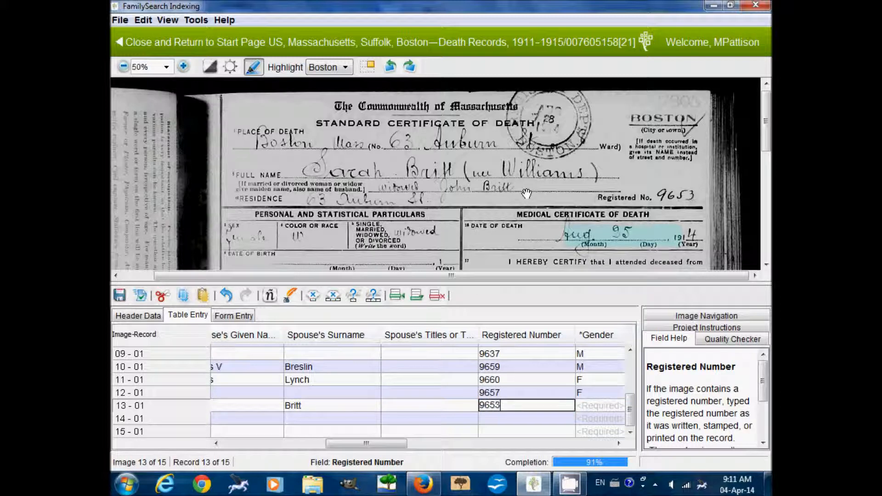
key("Tab")
type("F")
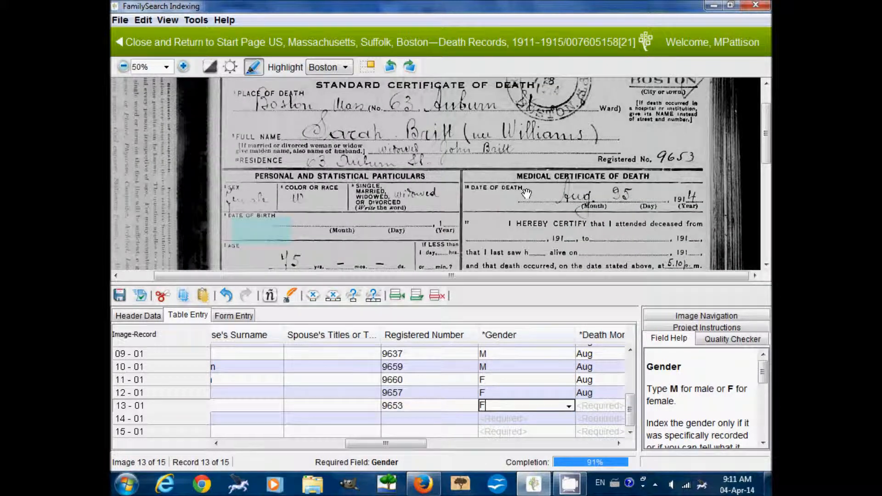
Set record 13's death date to Aug 25, 1914, and its age to 75.
key("Tab")
type("Aug")
key("Tab")
type("25")
key("Tab")
type("1914")
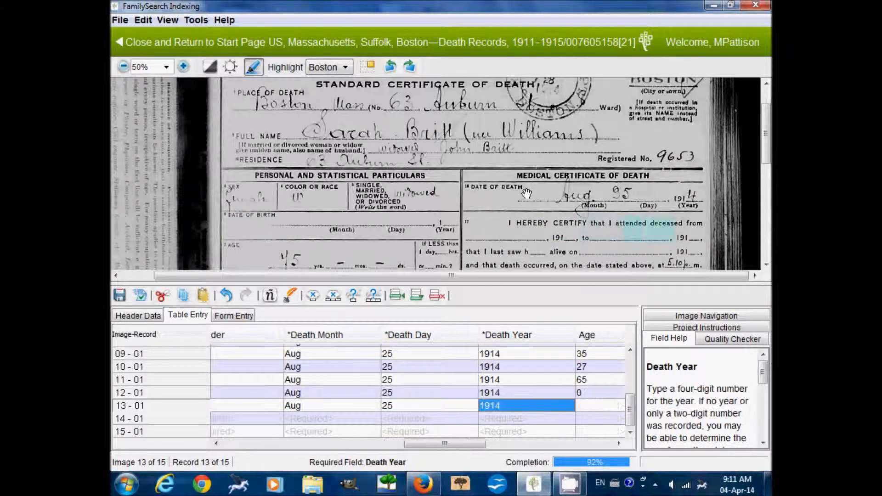
key("Tab")
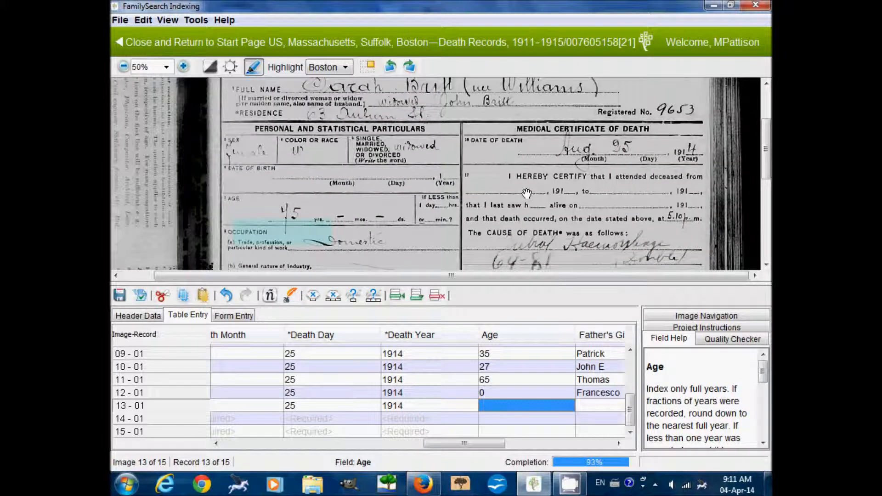
type("75")
Enter the father's given name and surname for record 13 from the certificate.
key("Tab")
type("John")
key("Tab")
type("W")
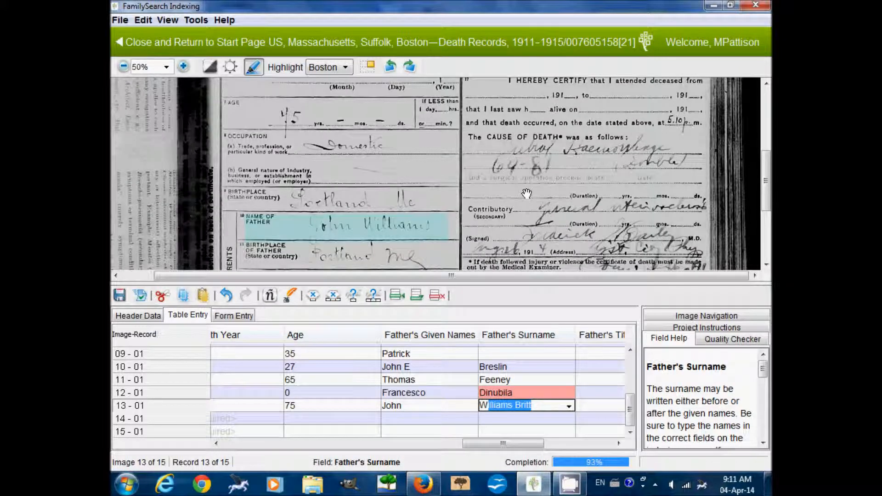
type("illiam")
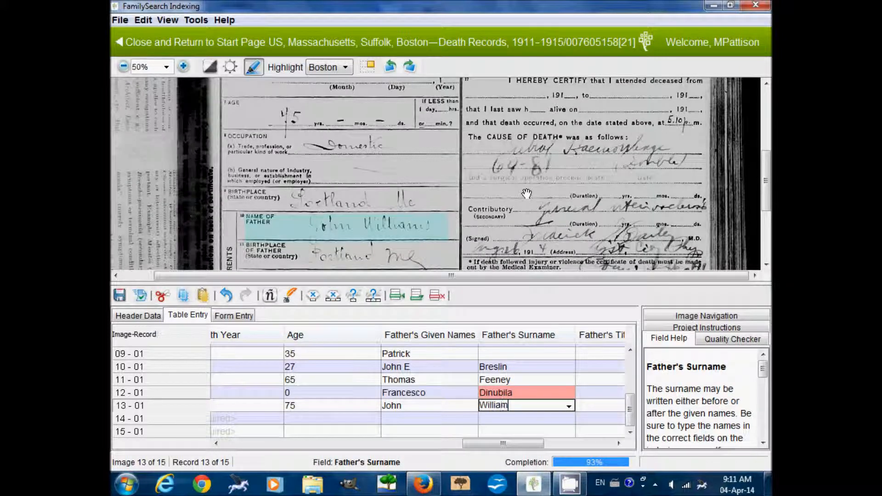
key("Tab")
Leave the mother's given names, surname and titles blank for record 13 and move on to record 14.
key("Tab")
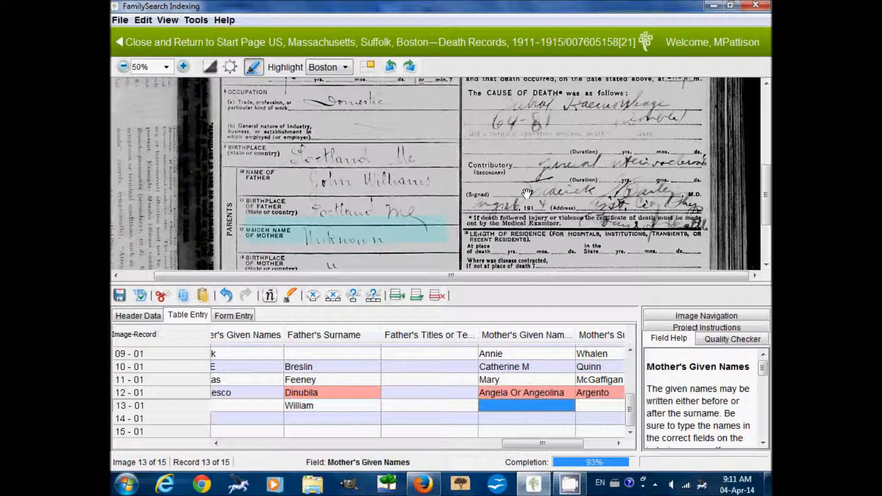
key("Tab")
key("Tab")
key("Tab")
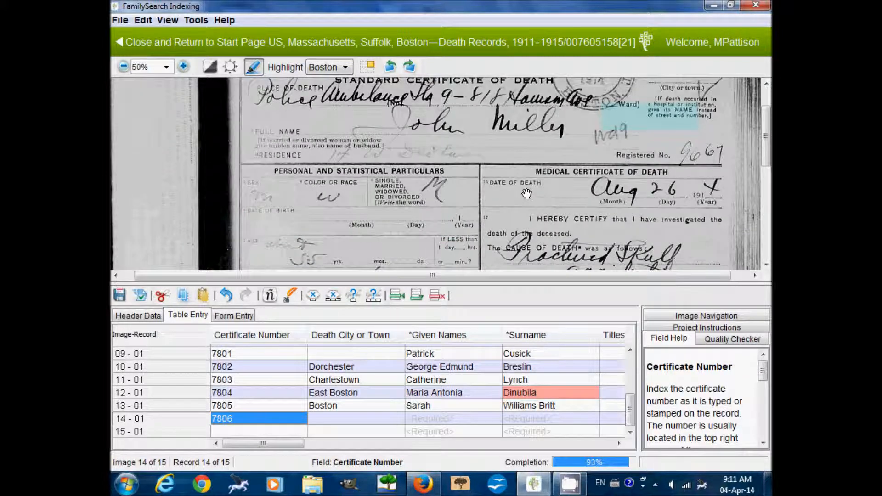
Set record 14's certificate number to 7806 and leave its death city or town blank.
type("7806")
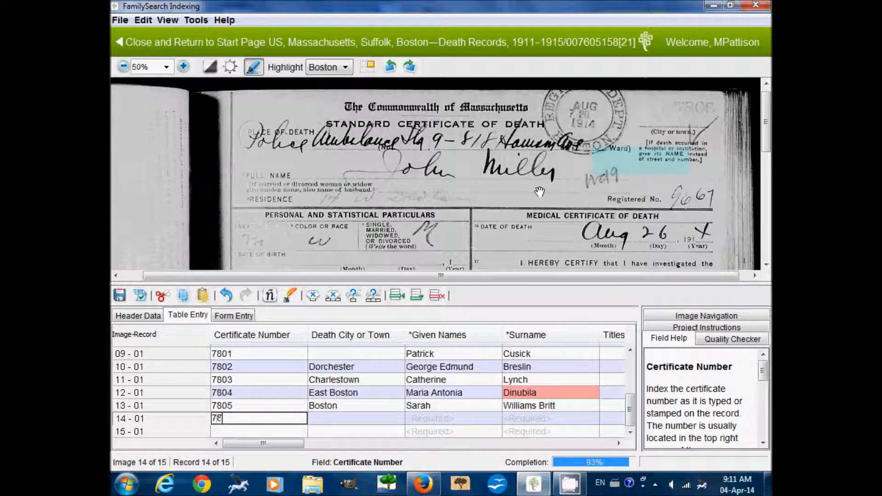
key("Tab")
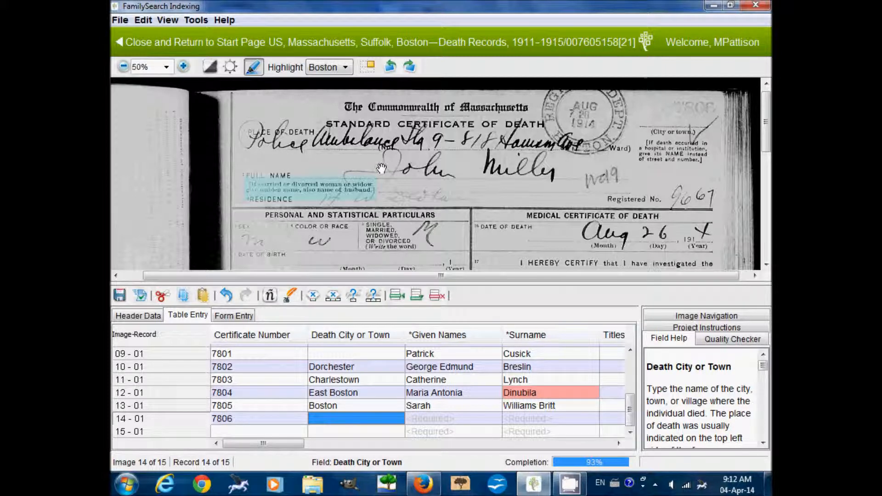
key("Tab")
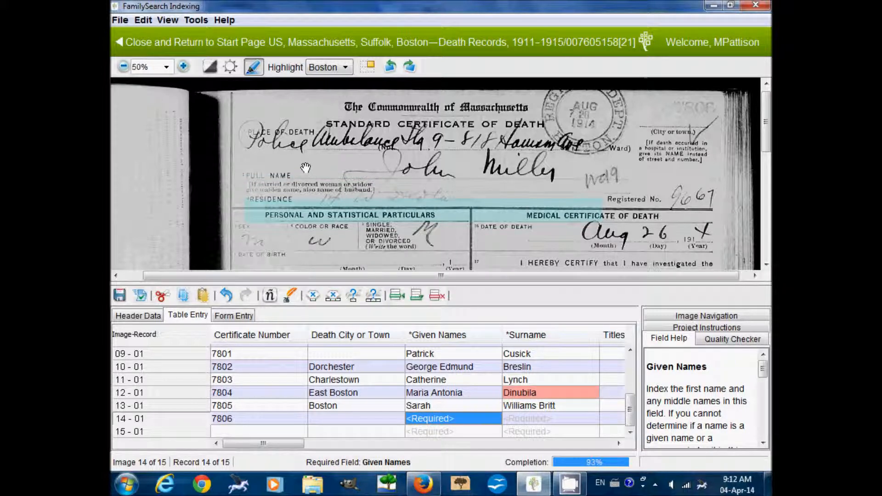
Enter the deceased's given name and surname for record 14, leaving the titles blank.
type("John")
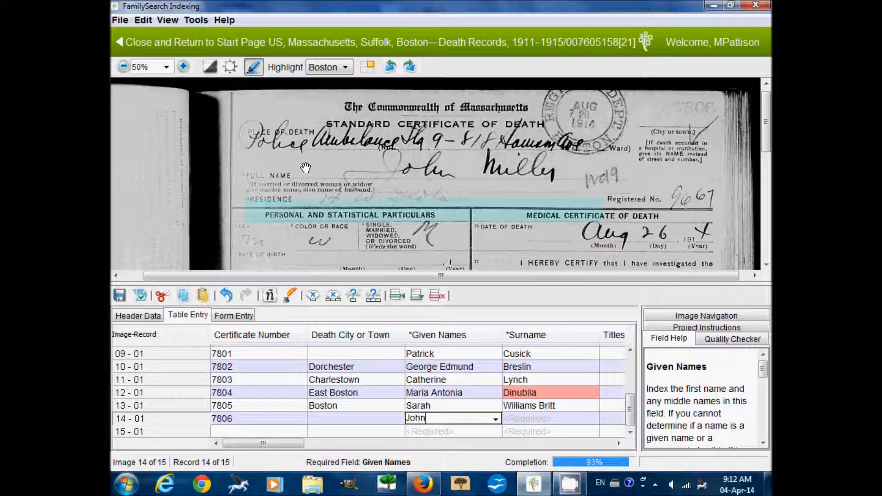
key("Tab")
type("Miller")
key("Tab")
key("Tab")
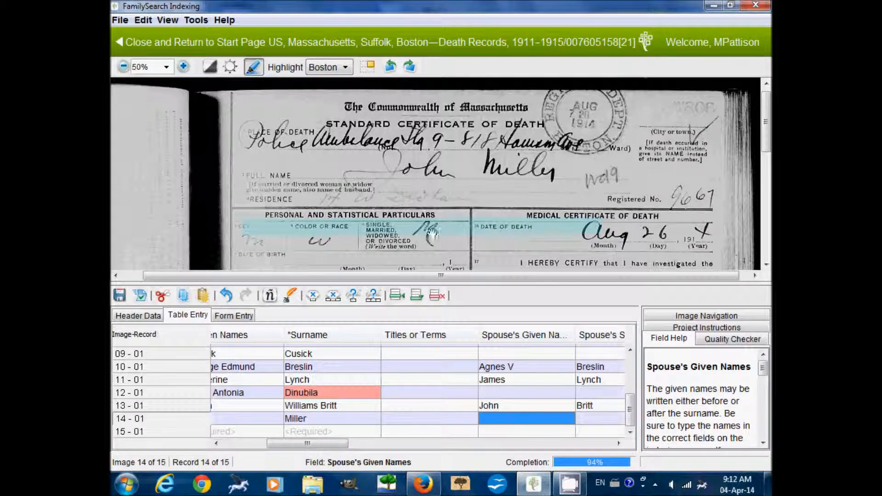
Check the informant entry on record 14's certificate and leave the spouse's given names, surname and titles blank.
left_click_drag(766, 124, 768, 232)
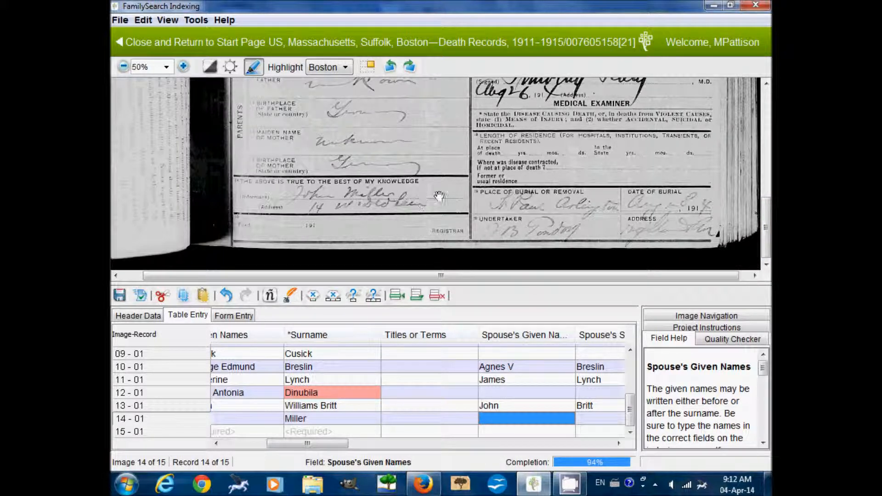
left_click_drag(764, 248, 765, 149)
key("Tab")
key("Tab")
key("Tab")
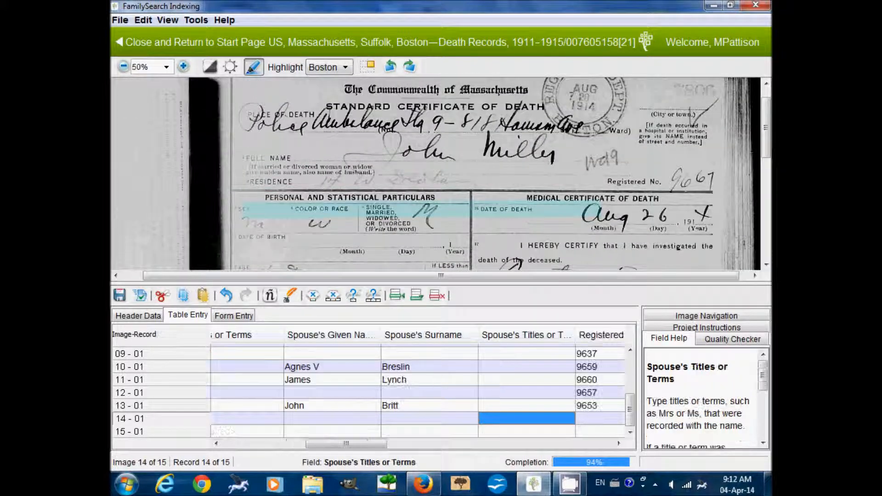
Set record 14's registered number to 9667 and its gender to M.
type("9667")
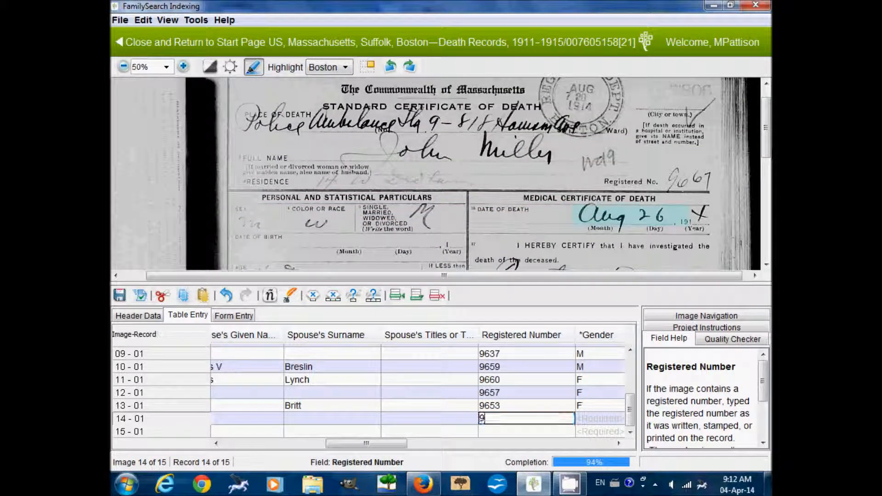
key("Tab")
type("M")
Set record 14's death date to Aug 26, 1914, and its age to 55.
key("Tab")
type("Aug")
key("Tab")
type("26")
key("Tab")
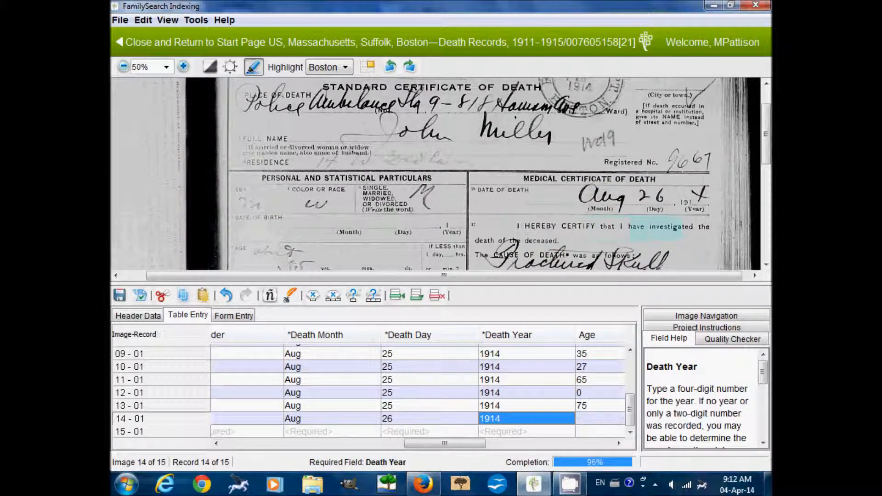
key("Tab")
type("55")
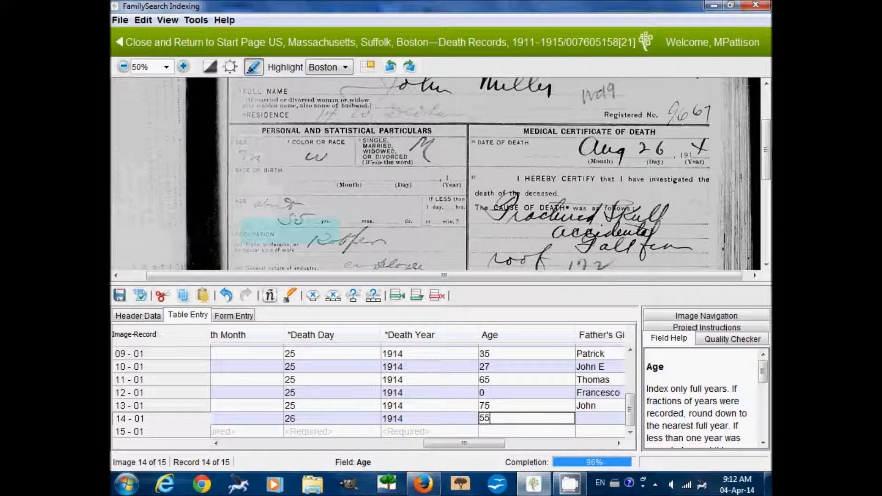
Check the parents' entries on record 14's certificate, leave the father's and mother's name fields blank, and go on to record 15.
key("Tab")
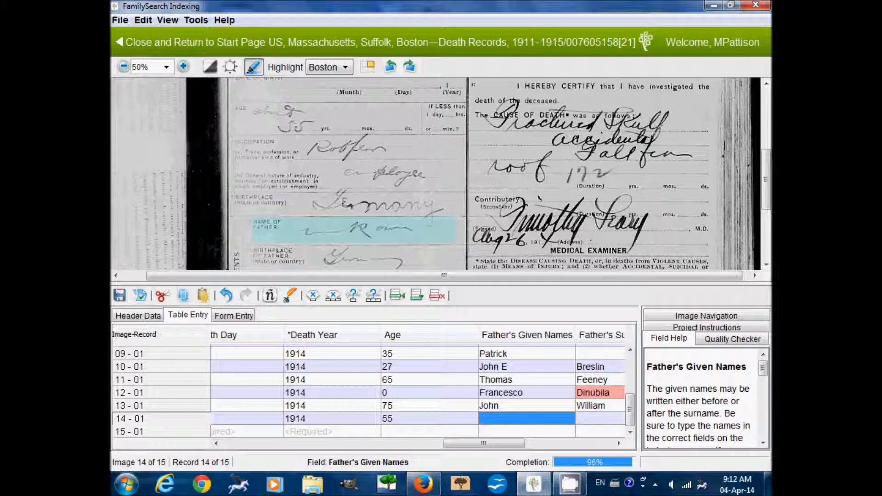
left_click_drag(766, 171, 766, 183)
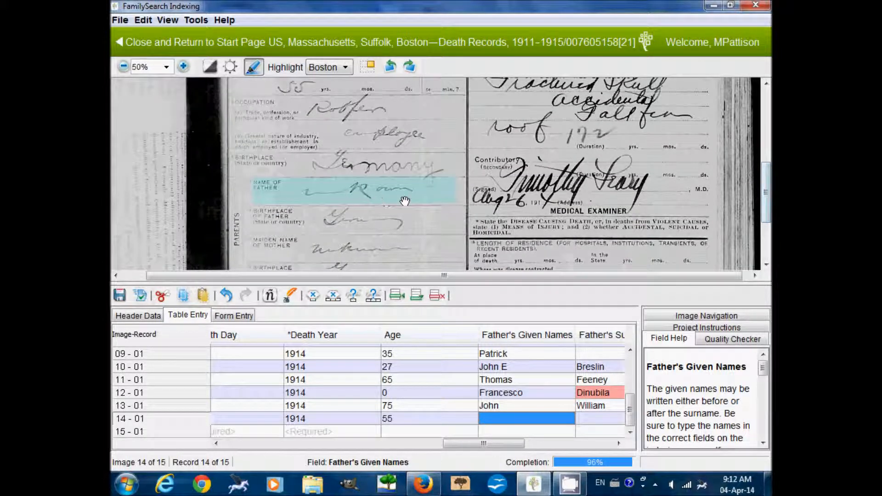
key("Tab")
key("Tab")
key("Tab")
key("Tab")
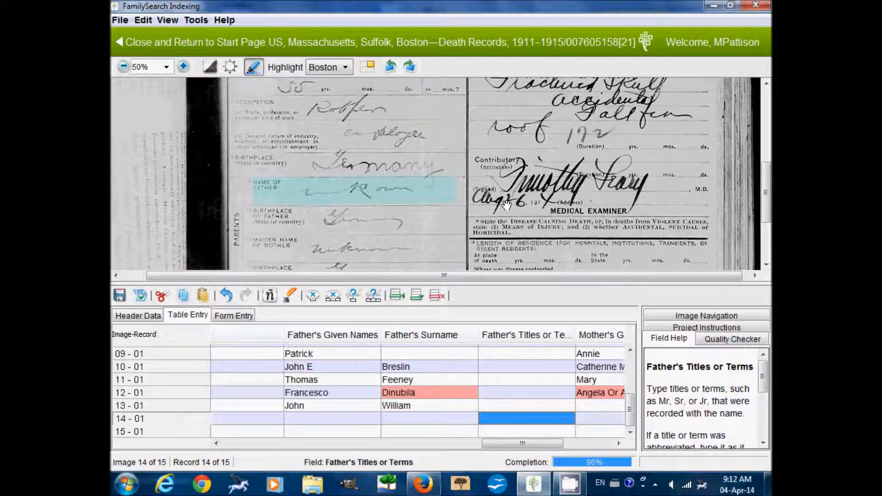
key("Tab")
key("Tab")
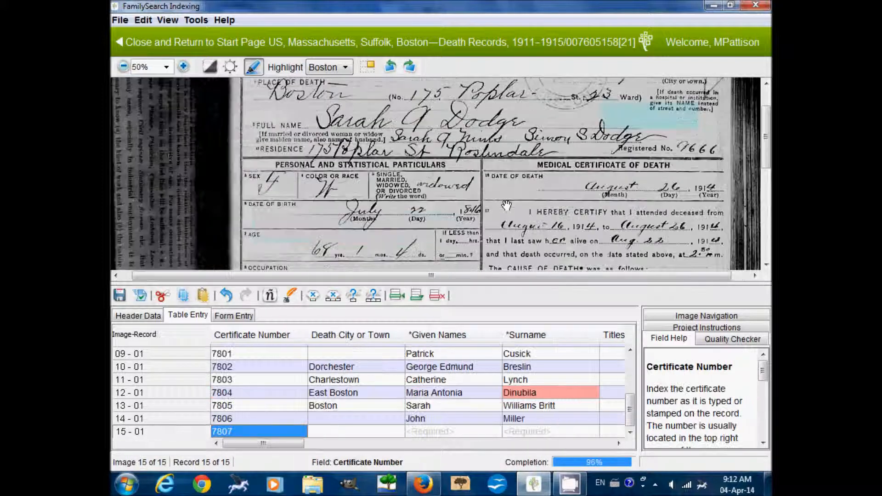
Set record 15's death city to Boston and enter the deceased's given names and combined maiden and married surname from the certificate.
left_click_drag(566, 189, 565, 193)
key("Tab")
type("Boston")
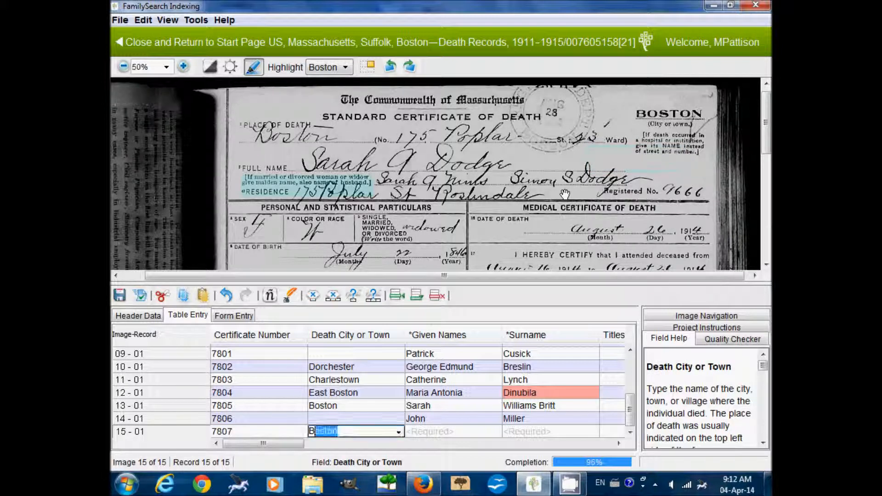
key("Tab")
type("Sarah")
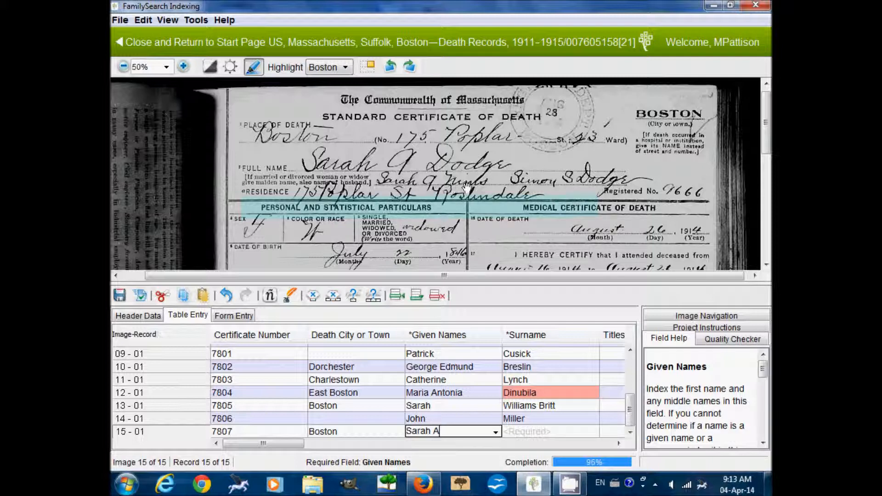
key("Tab")
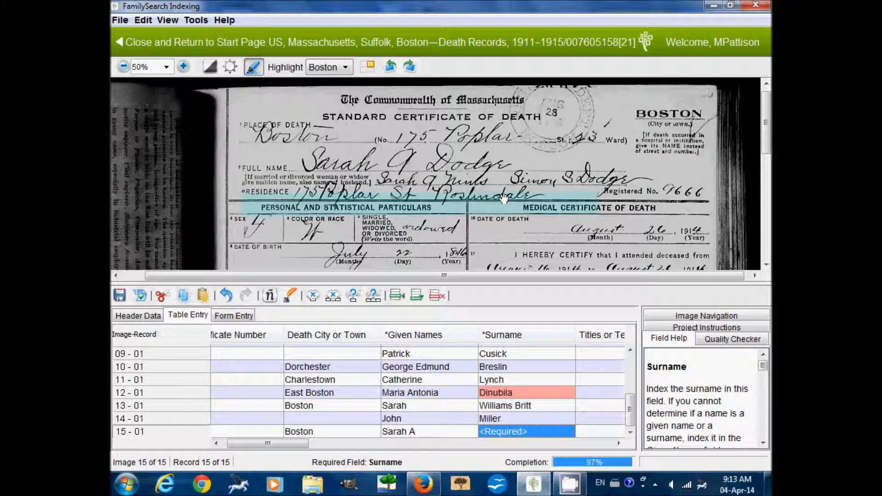
type("Nims Dodge")
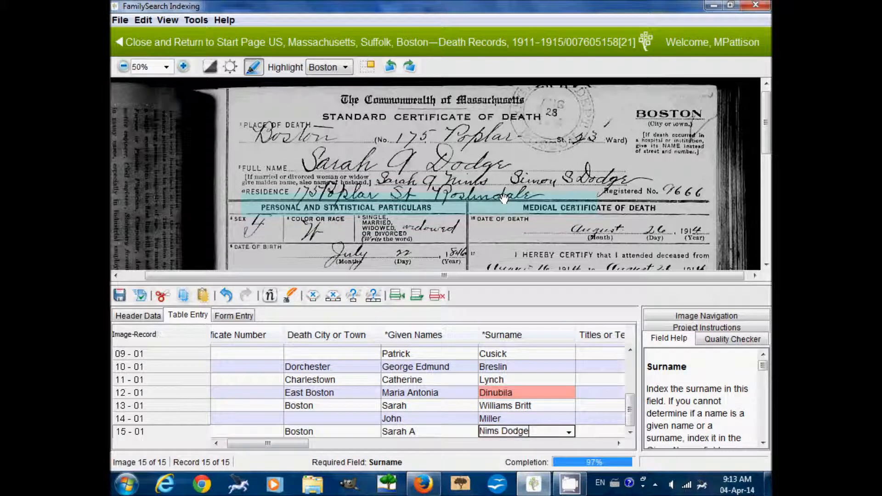
key("Tab")
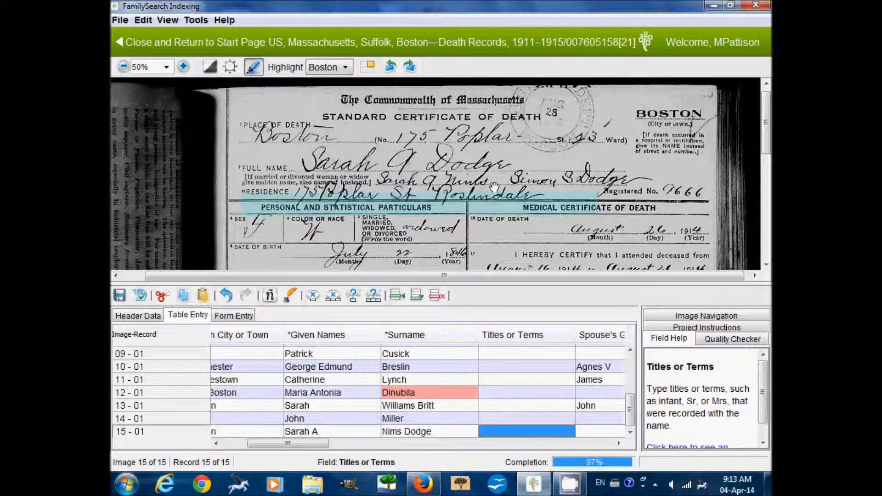
Enter the spouse's given names and surname for record 15, leaving the deceased's and spouse's titles blank.
key("Tab")
type("Simon")
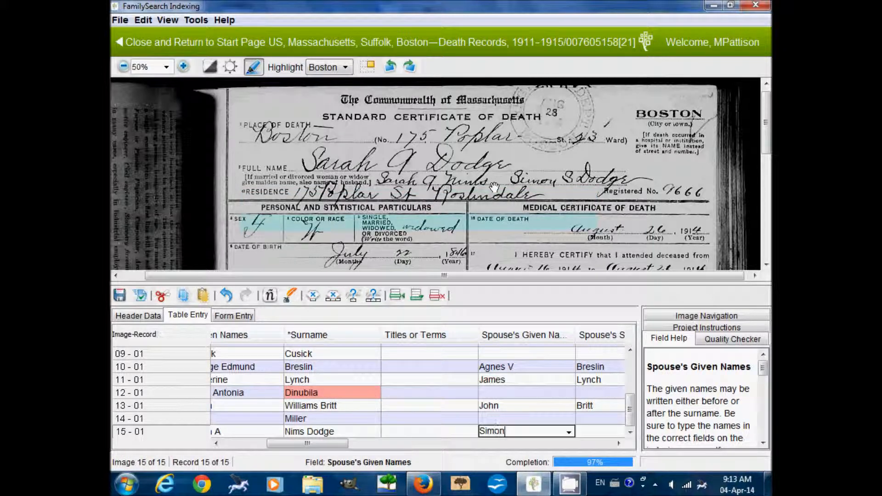
key("Tab")
type("Do")
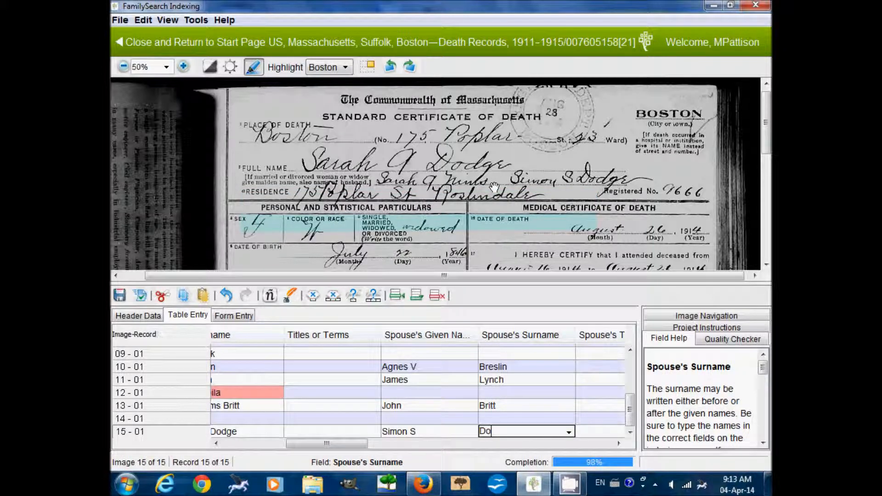
key("Tab")
key("Tab")
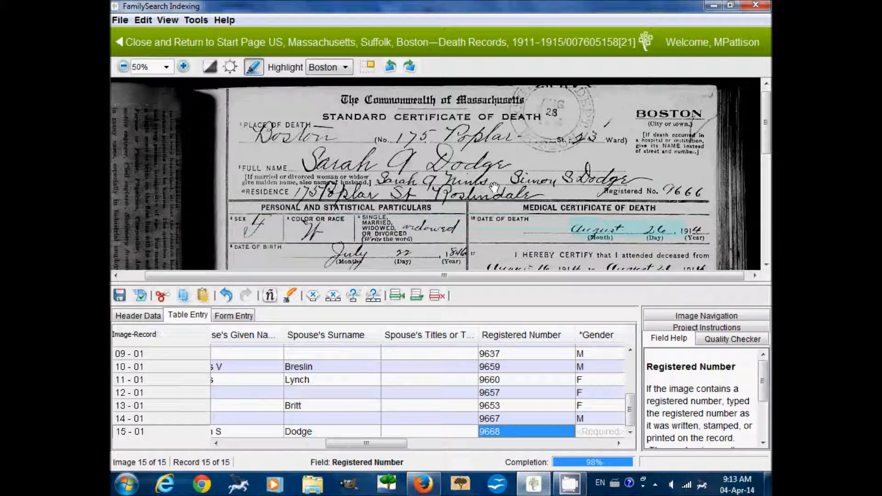
Set record 15's registered number to 9666 and its gender to F.
type("9666")
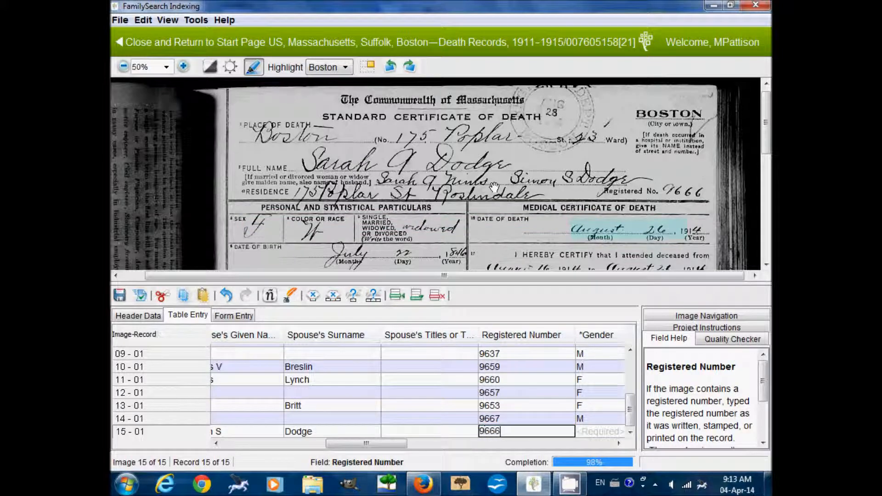
key("Tab")
type("F")
key("Tab")
Set record 15's death date to Aug 26, 1914, and its age to 68.
type("Aug")
key("Tab")
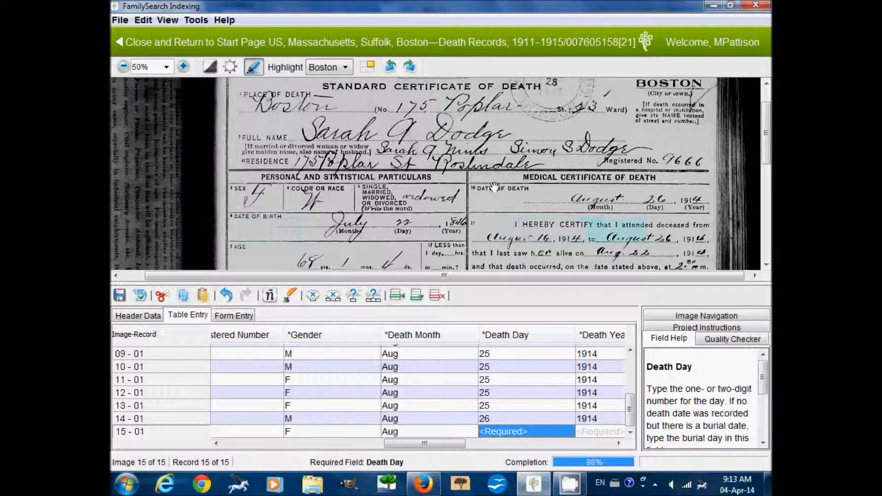
type("26")
key("Tab")
type("1914")
key("Tab")
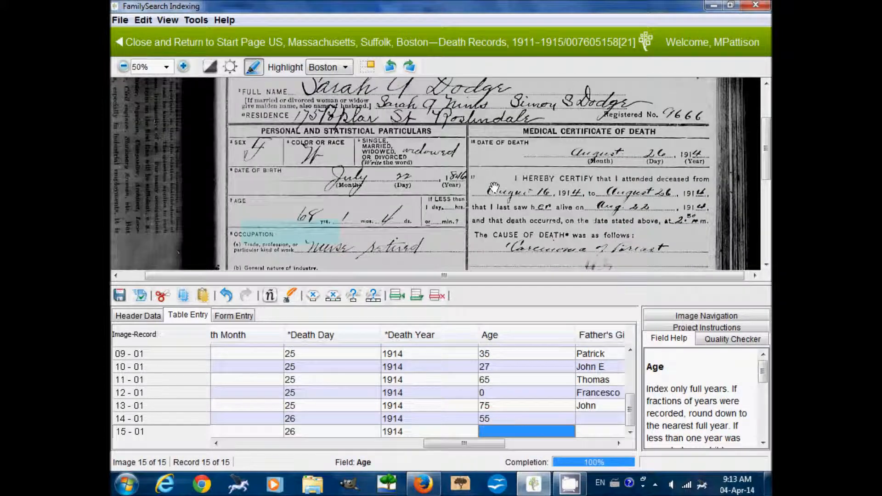
type("68")
key("Tab")
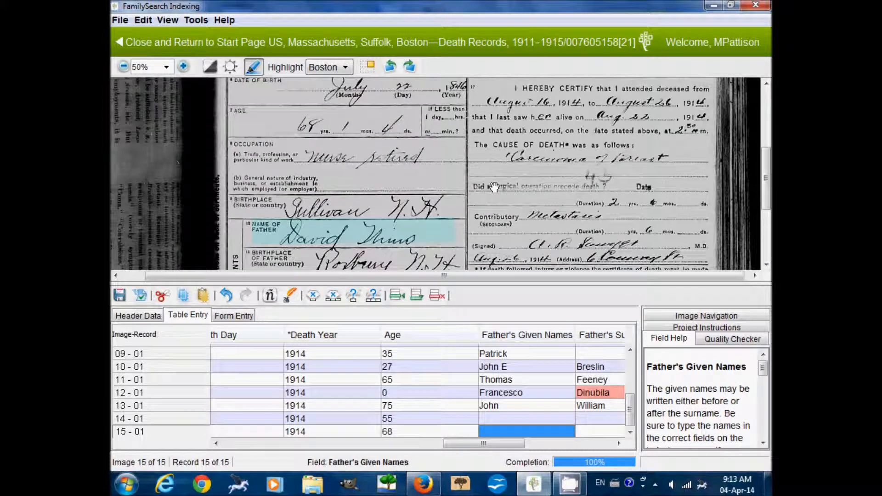
Enter the father's given name and surname for record 15, leaving his titles blank.
type("David")
key("Tab")
type("Nims")
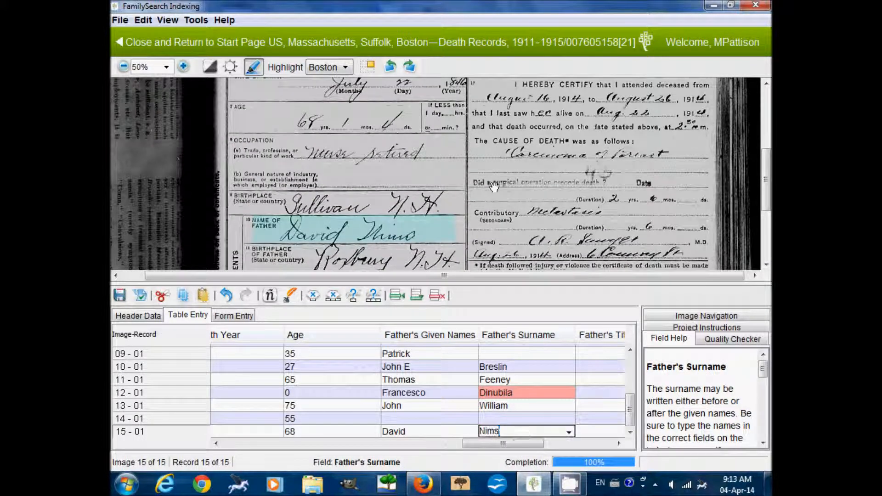
key("Tab")
key("Tab")
Enter the mother's given names, including the middle initial, and her maiden surname for record 15.
type("Sarah ")
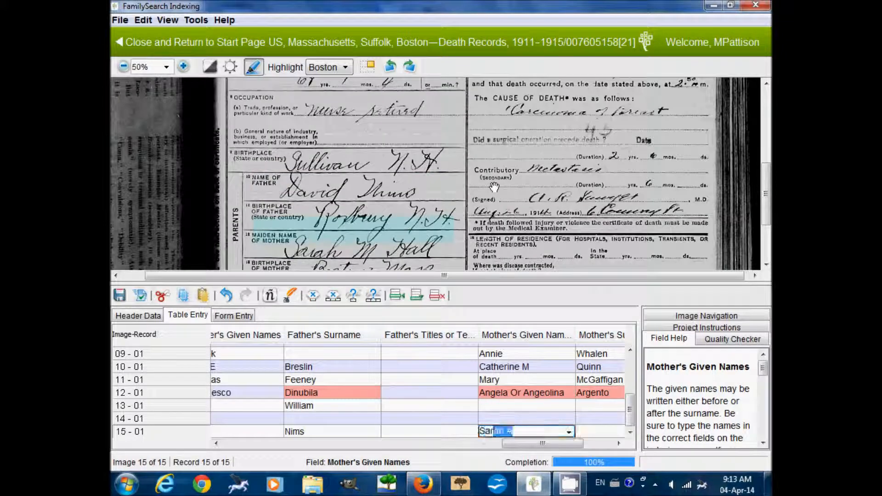
type("M")
key("Tab")
type("Hall")
key("Tab")
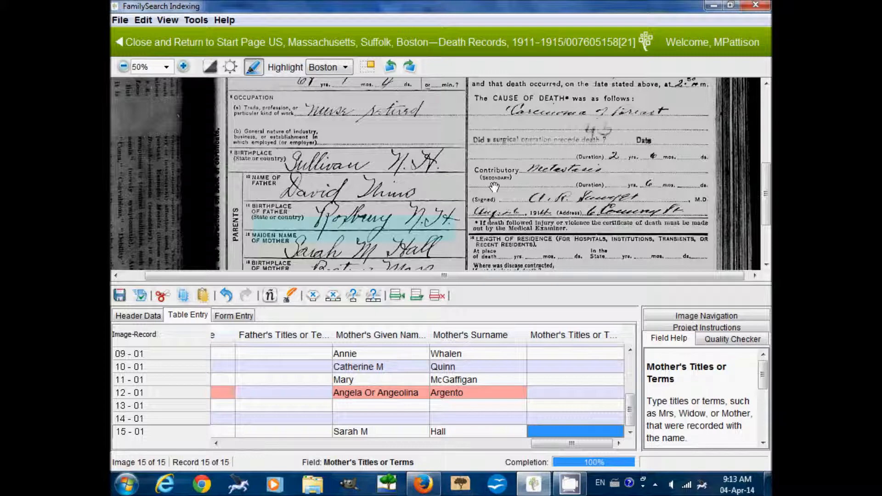
Leave the mother's titles blank, start the quality check, and accept the flagged names in records 1 to 3 as entered.
key("Tab")
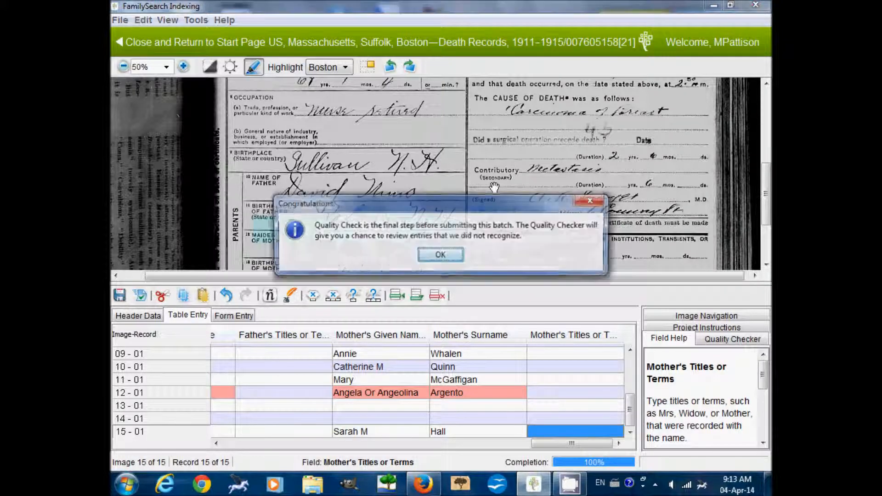
key("Return")
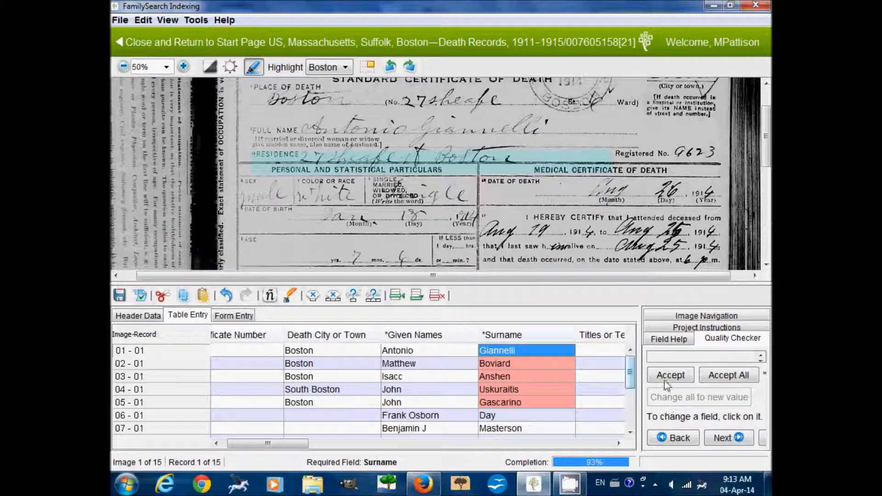
left_click(714, 379)
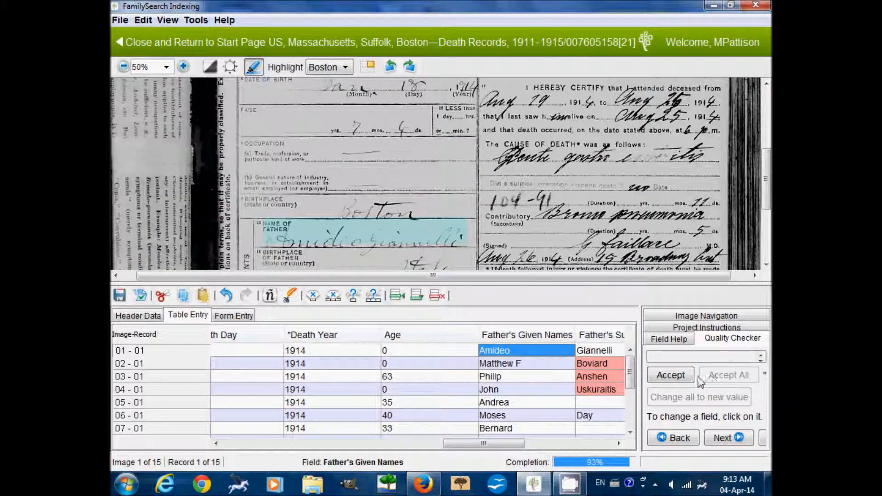
left_click(672, 376)
left_click(679, 377)
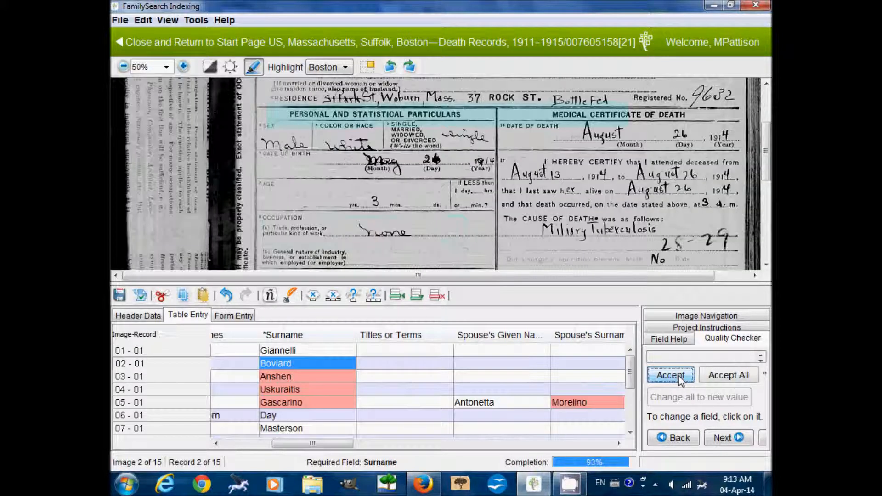
left_click(680, 378)
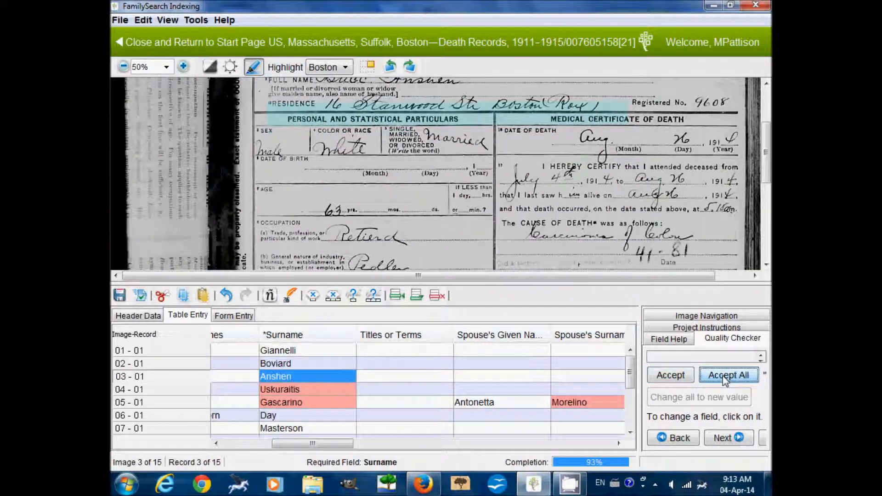
left_click(724, 379)
left_click(689, 380)
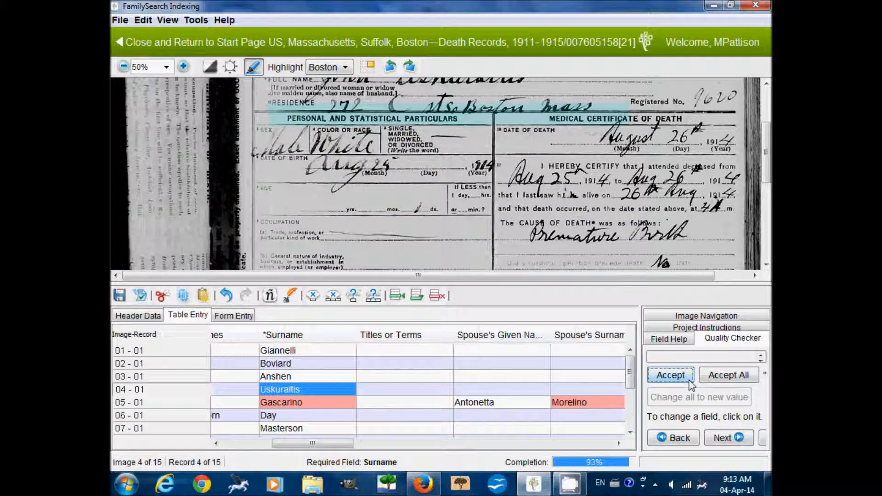
Accept the flagged names in records 4 and 5 and the flagged family surname in record 12 as entered.
left_click(735, 381)
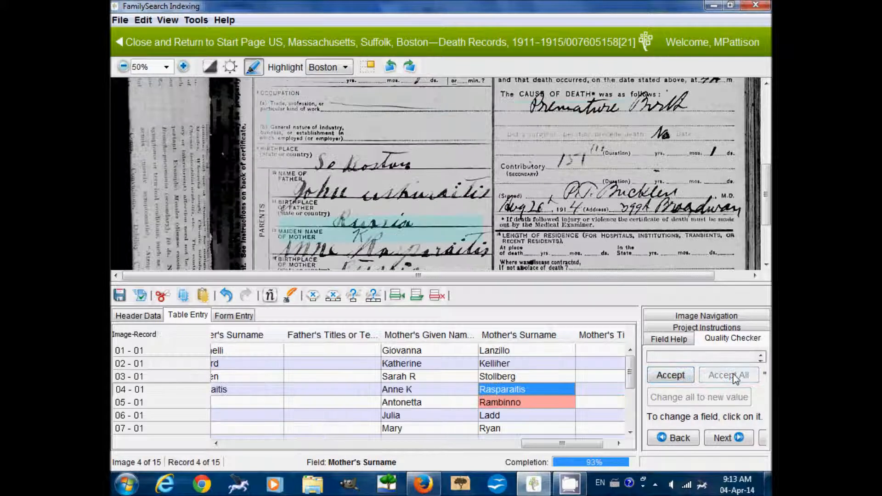
left_click(676, 382)
left_click(677, 381)
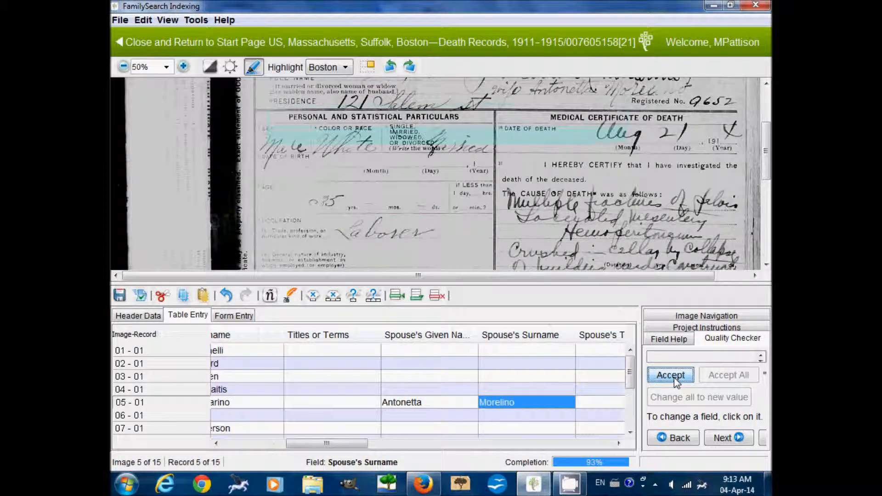
left_click(677, 381)
left_click(676, 381)
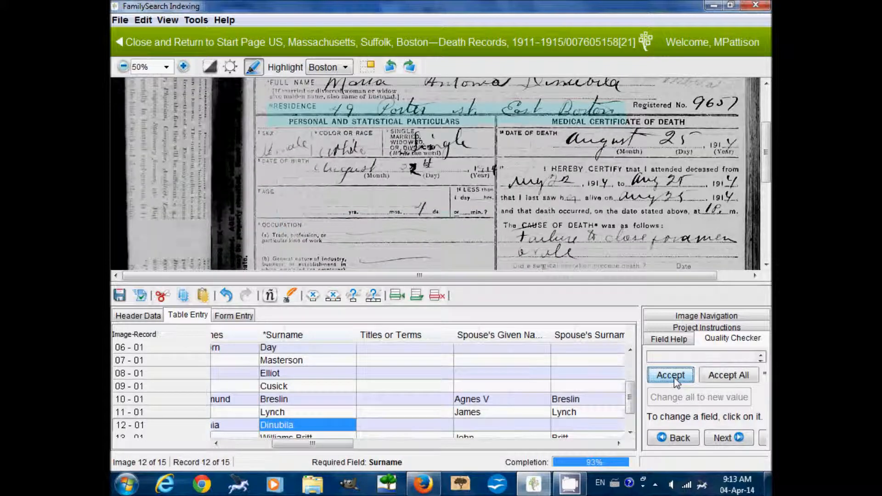
left_click(724, 378)
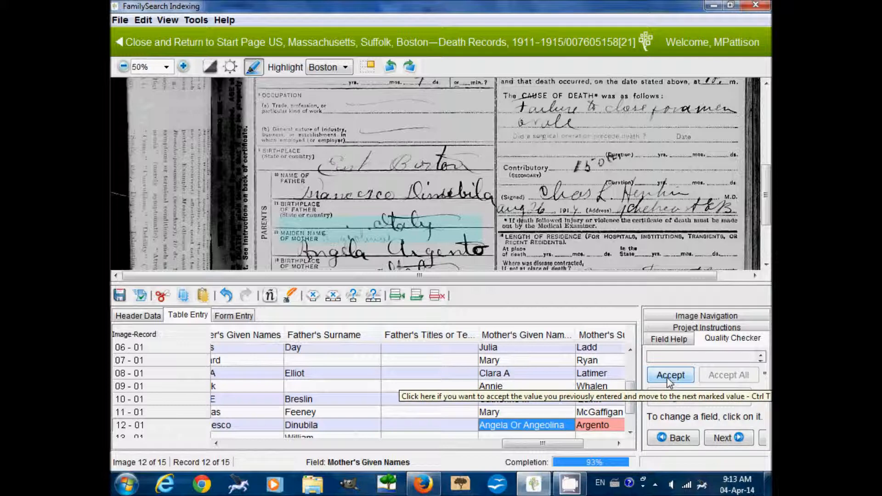
Correct the spelling of the mother's alternative given name in record 12 and accept her given names and surname.
left_click(558, 428)
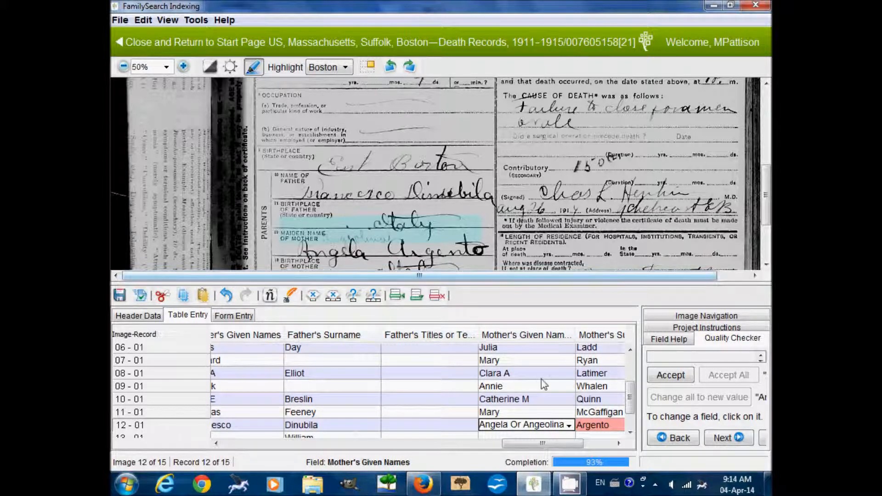
left_click(541, 426)
key("BackSpace")
type("i")
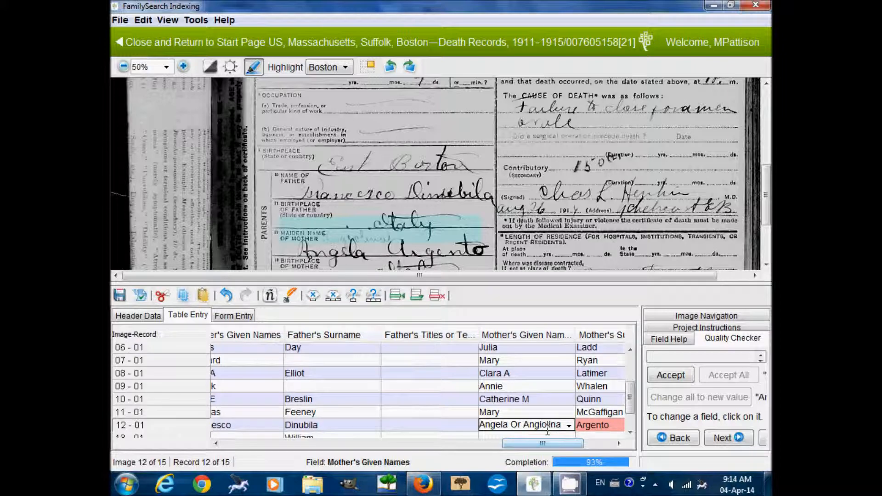
left_click(664, 375)
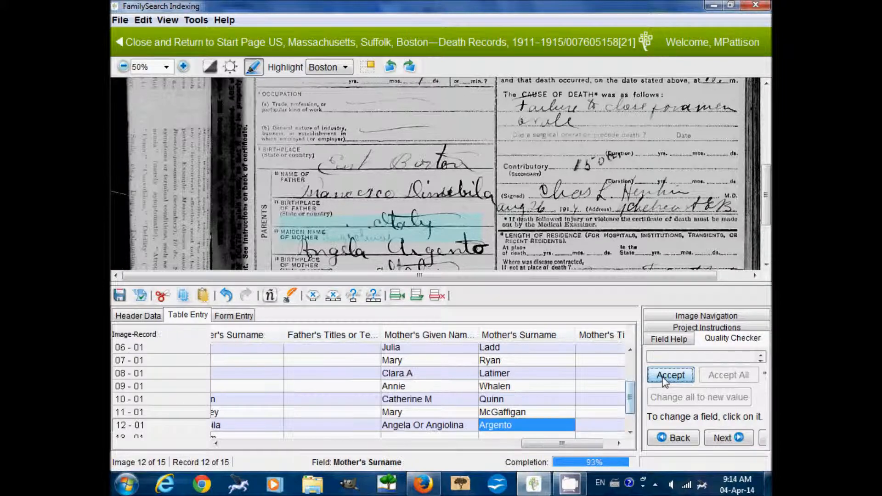
left_click(670, 376)
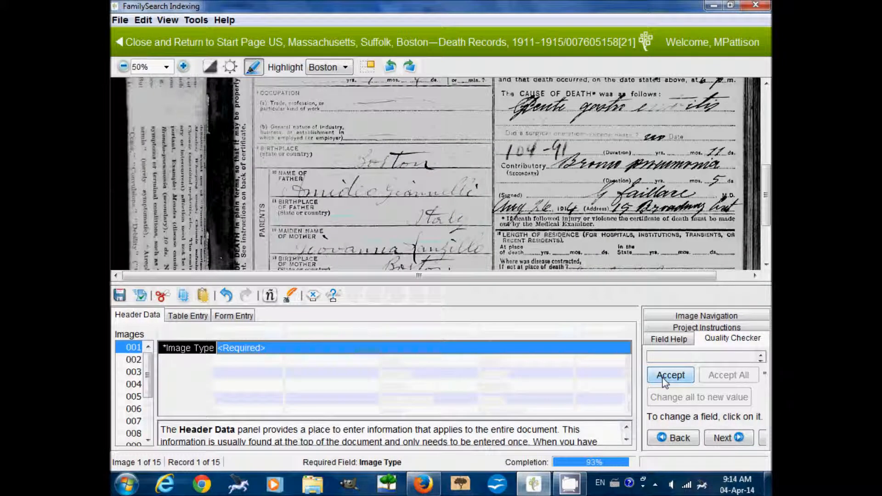
Set the image type to Normal in the header data of images 1 to 15 and submit the finished batch.
left_click(230, 352)
left_click(246, 365)
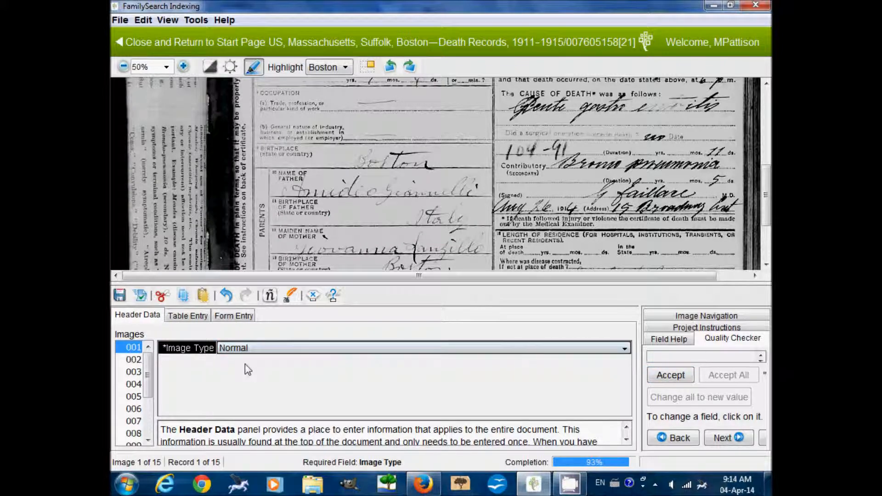
left_click(244, 362)
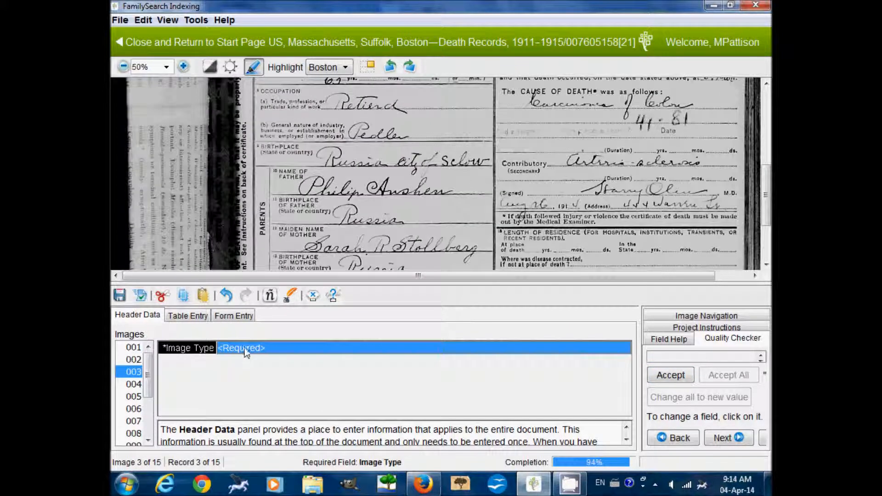
left_click(245, 362)
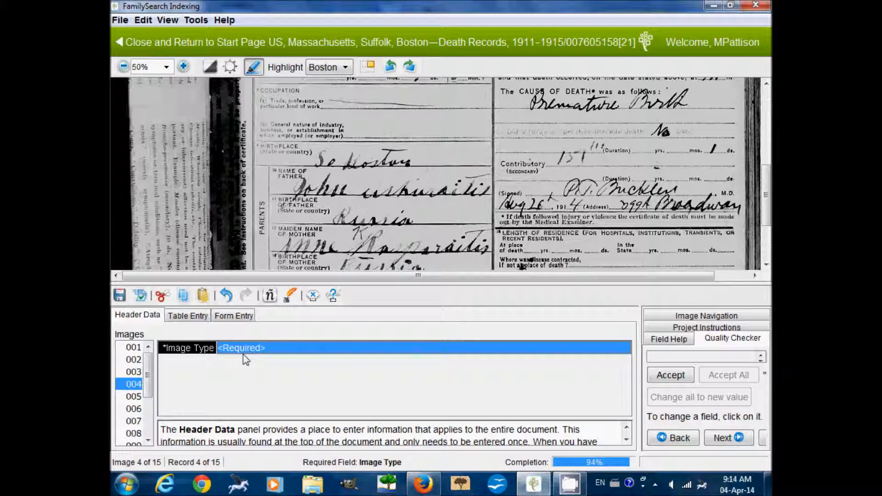
type("n")
key("Tab")
type("n")
key("Tab")
type("n")
key("Tab")
key("Tab")
type("n")
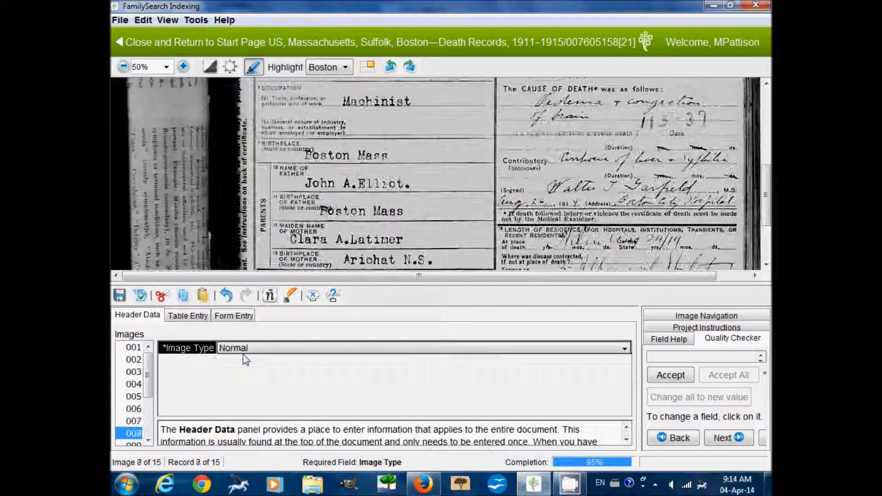
key("Tab")
type("n")
key("Tab")
type("n")
key("Tab")
key("n")
key("Tab")
type("n")
key("Tab")
type("n")
key("Tab")
type("n")
key("Tab")
type("n")
key("Tab")
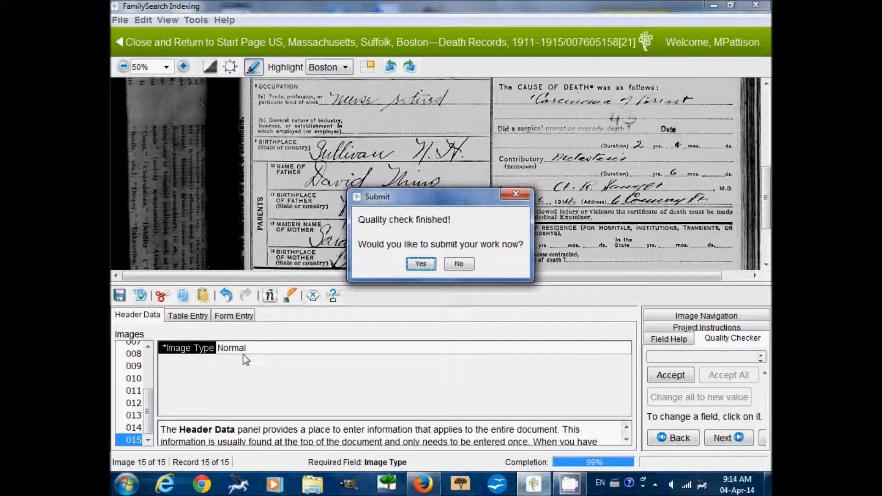
left_click(421, 264)
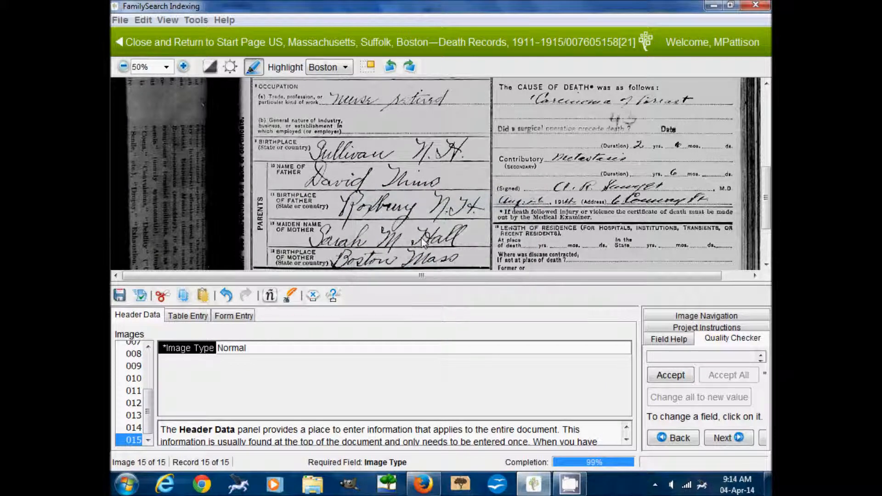